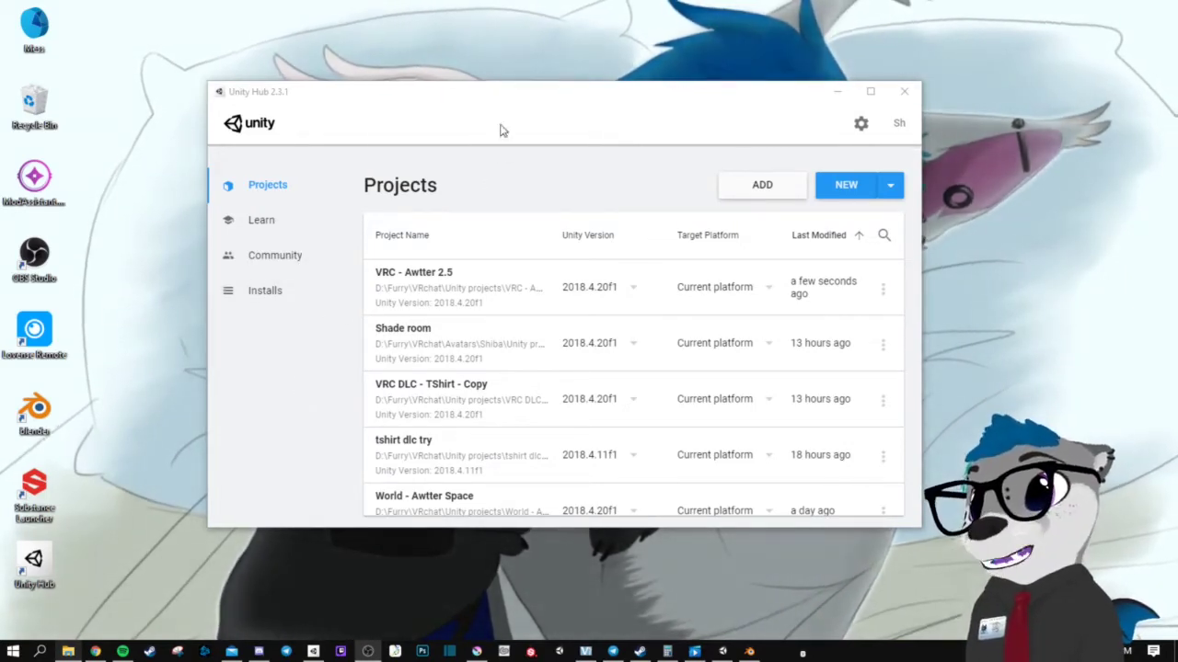
Create a new 3D-template project 'Awtter 2.5 tuto' in Unity 2018.4.20f1 from Unity Hub.
{"action": "left_click_drag", "start_coordinate": [510, 103], "coordinate": [536, 99]}
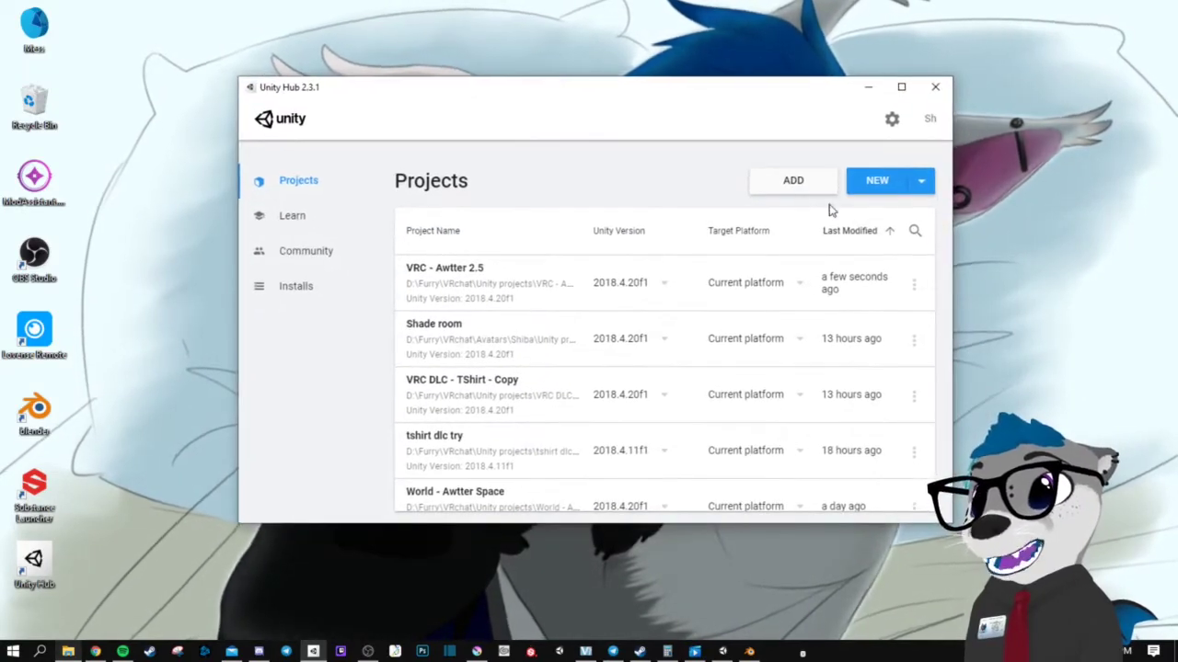
{"action": "left_click", "coordinate": [921, 185]}
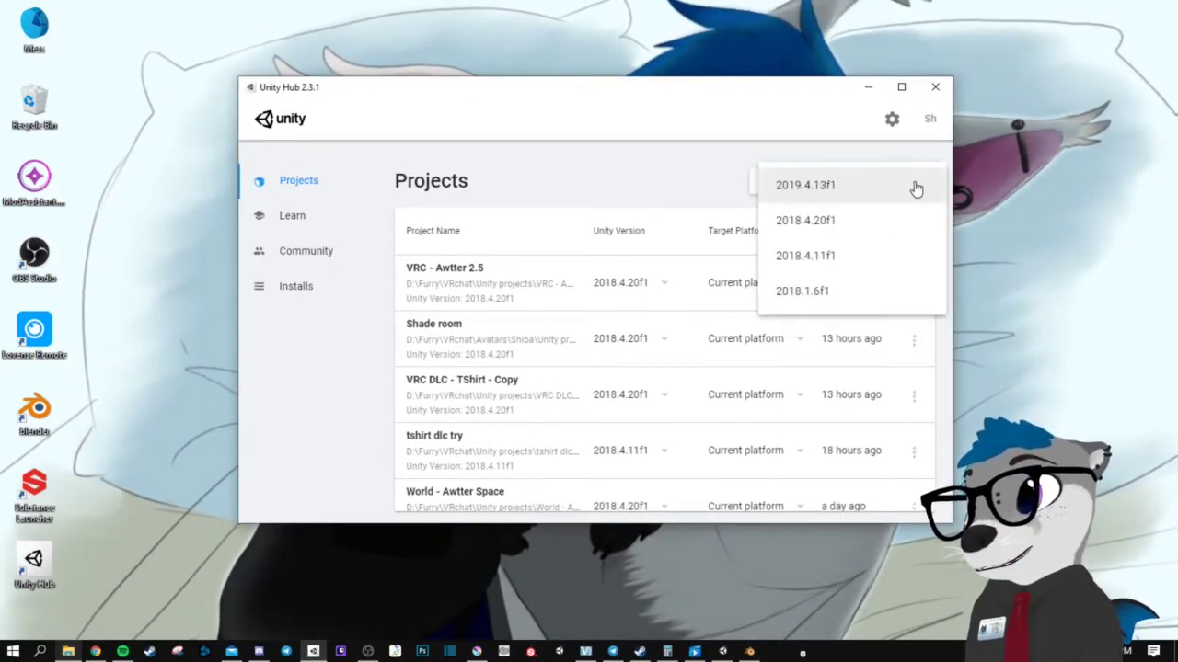
{"action": "left_click", "coordinate": [827, 228]}
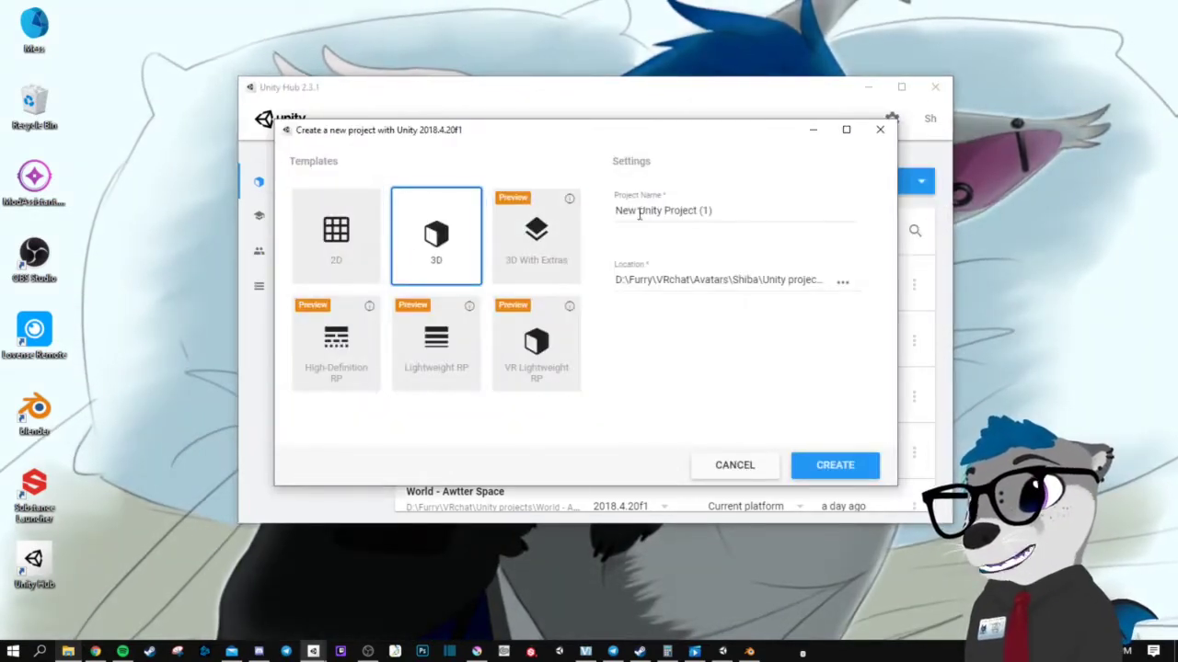
{"action": "left_click", "coordinate": [716, 211]}
{"action": "triple_click", "coordinate": [716, 211]}
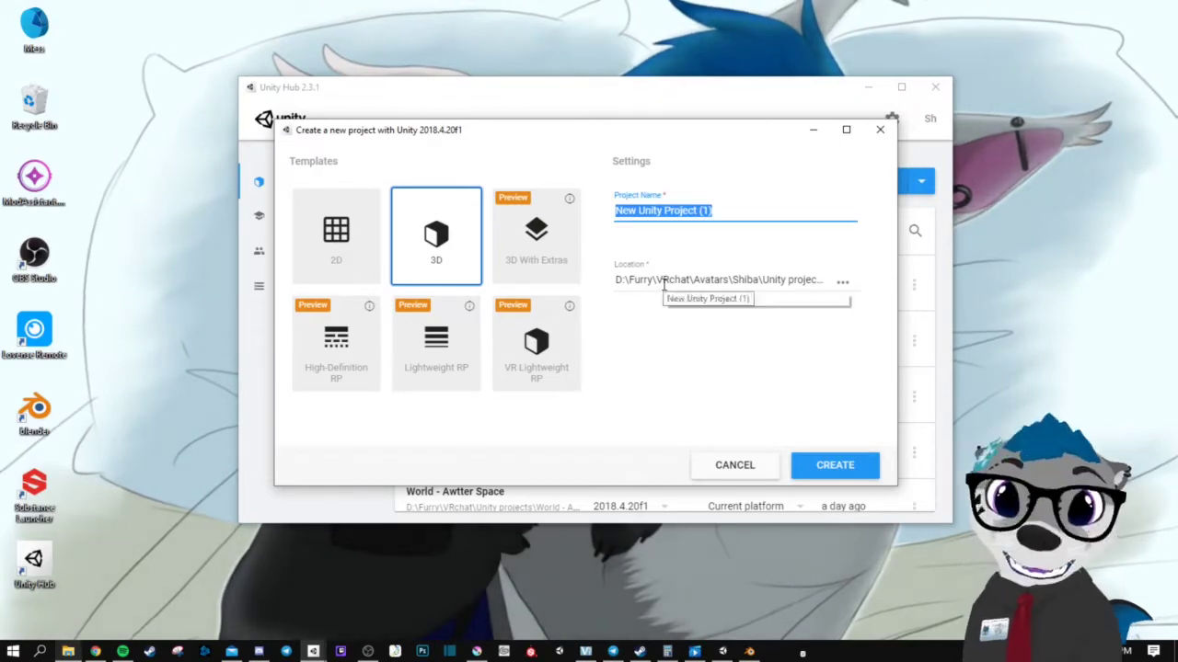
{"action": "type", "text": "Awtter 2.5 tuto"}
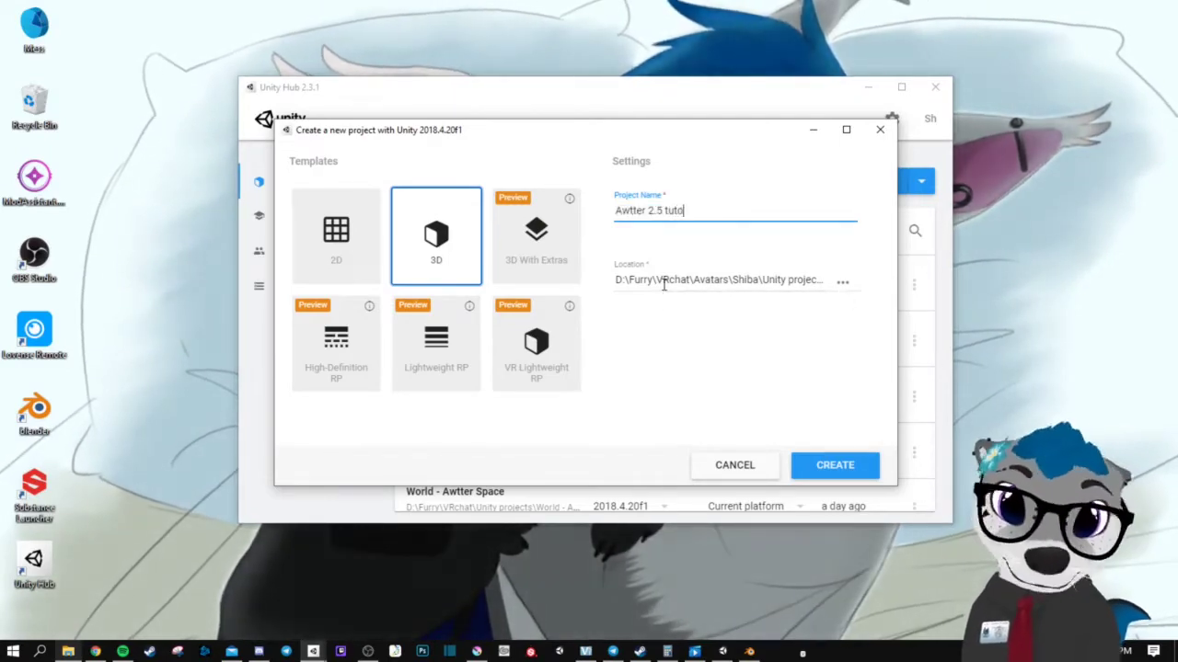
{"action": "left_click", "coordinate": [832, 466]}
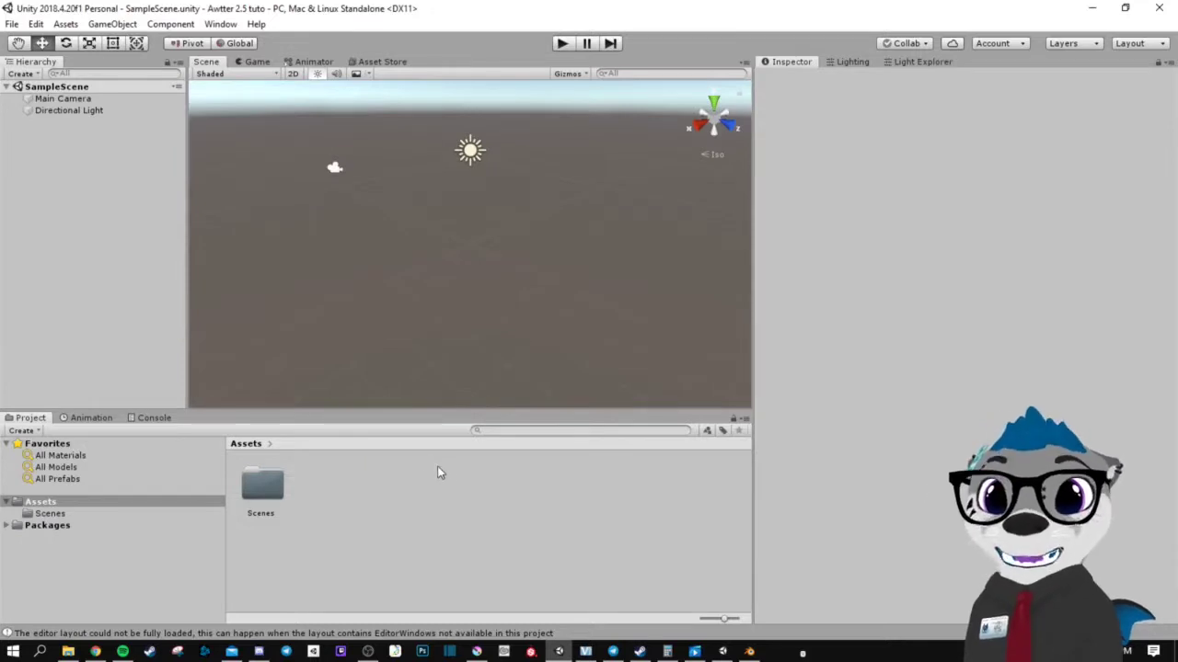
{"action": "left_click", "coordinate": [95, 652]}
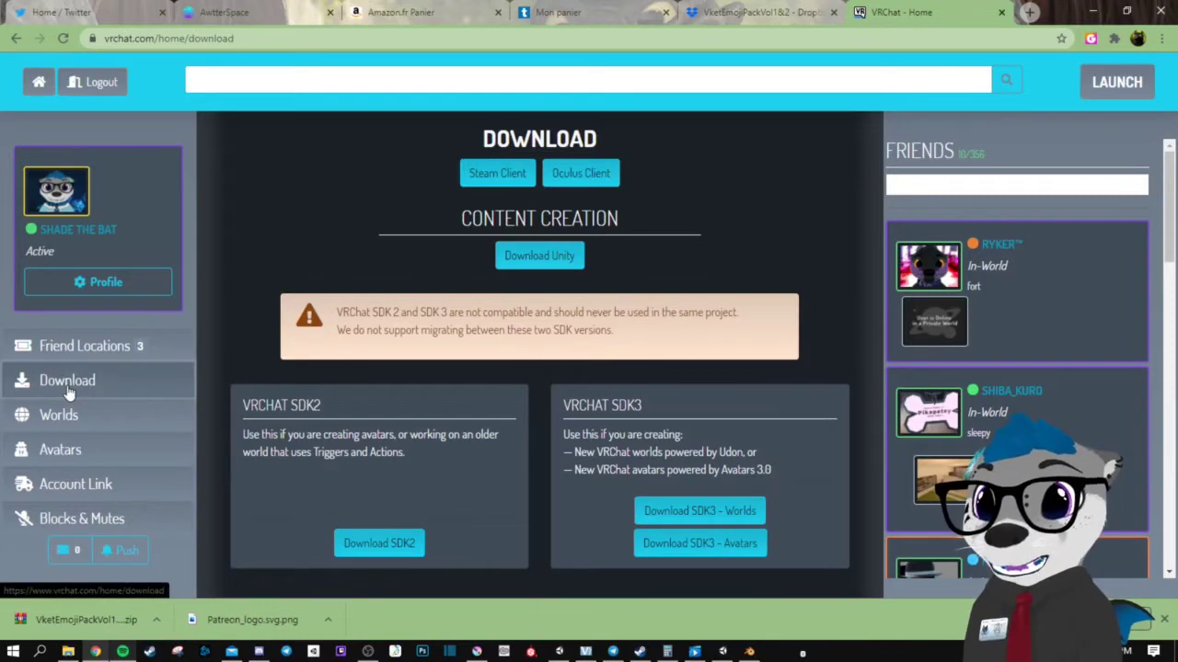
{"action": "left_click", "coordinate": [1093, 11]}
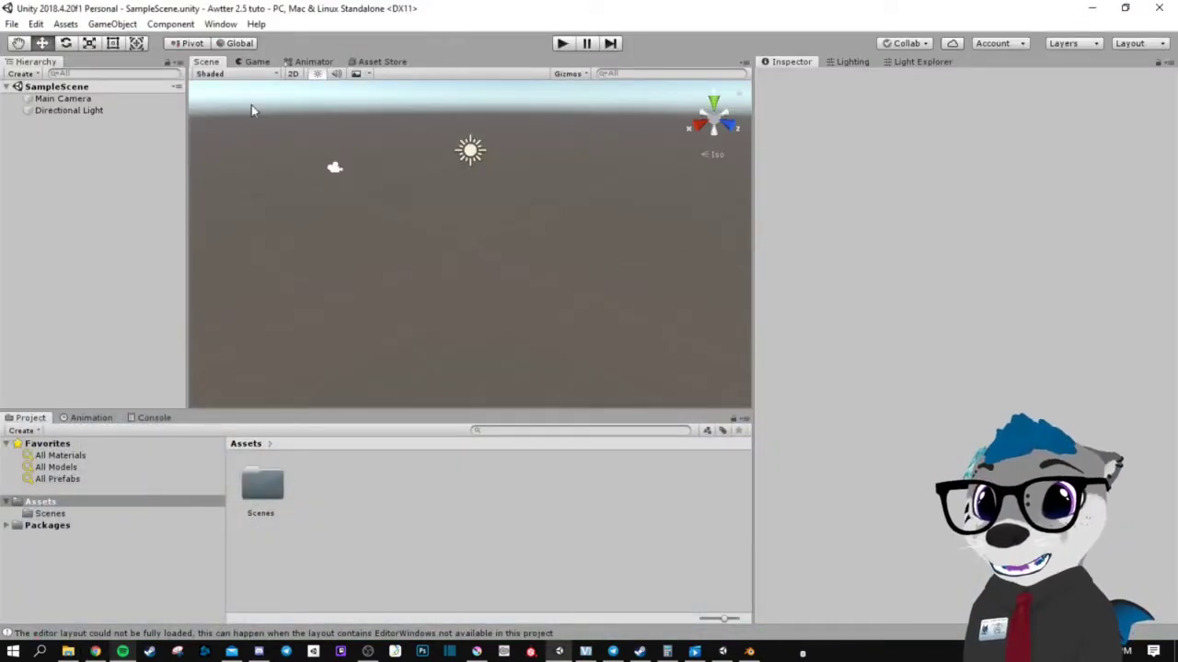
Import the VRCSDK3-AVATAR unitypackage as a custom package and close the VRChat SDK window.
{"action": "left_click", "coordinate": [65, 24]}
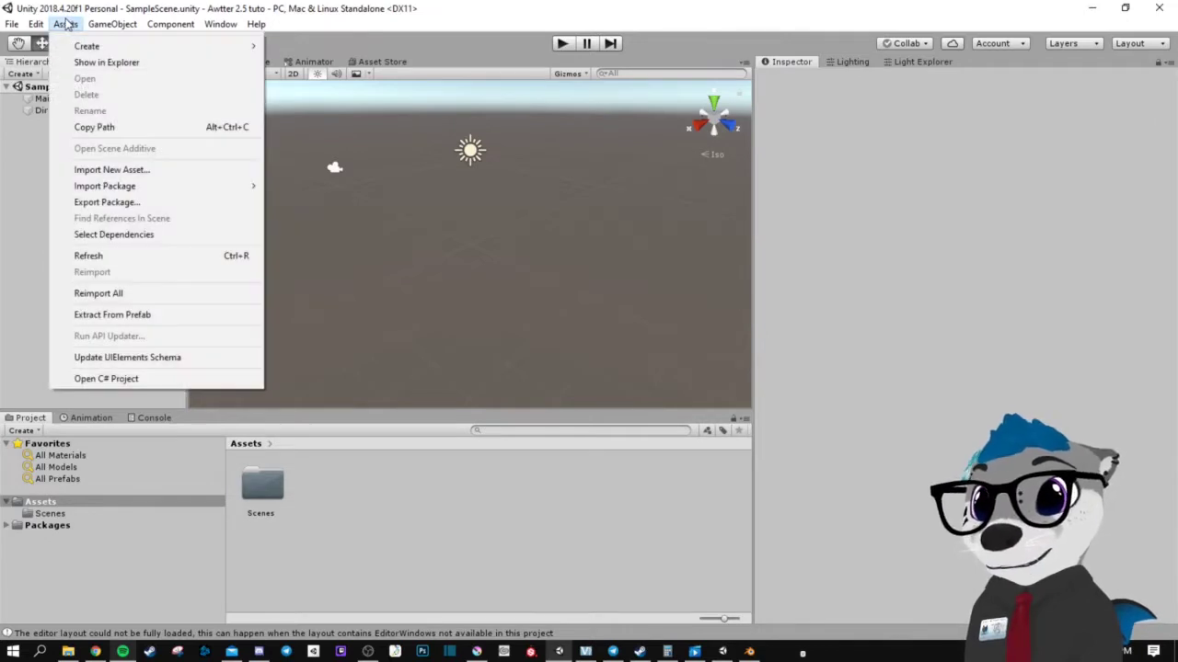
{"action": "mouse_move", "coordinate": [249, 186]}
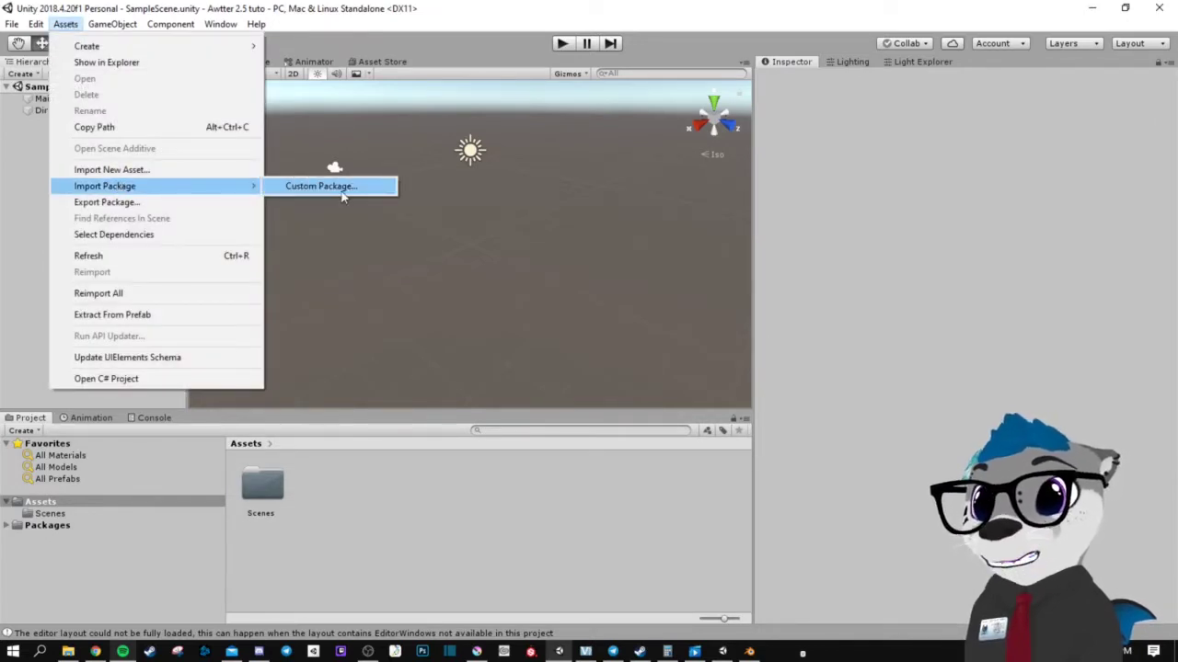
{"action": "left_click", "coordinate": [342, 193]}
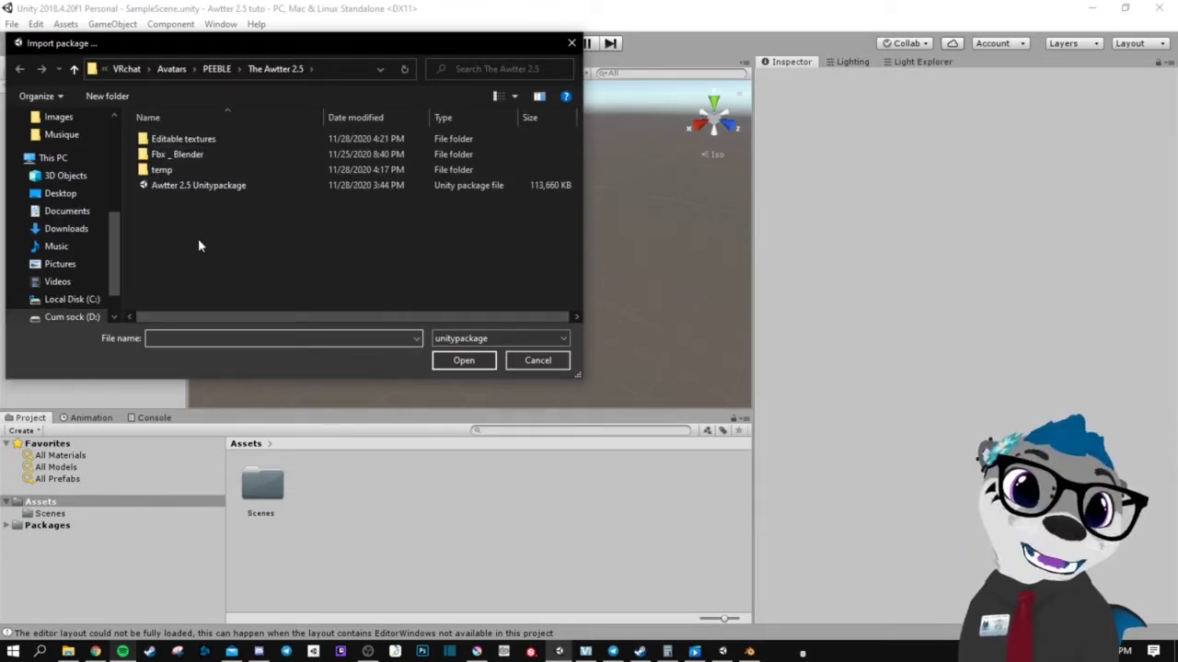
{"action": "left_click", "coordinate": [66, 211]}
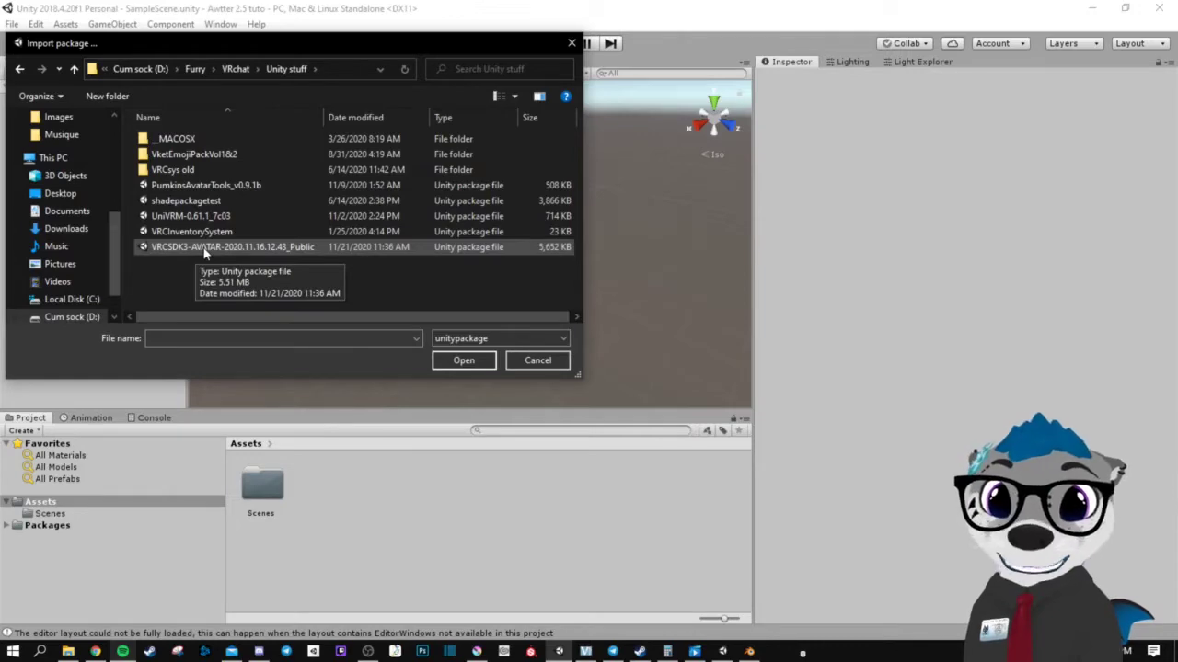
{"action": "left_click", "coordinate": [218, 247]}
{"action": "left_click", "coordinate": [462, 360]}
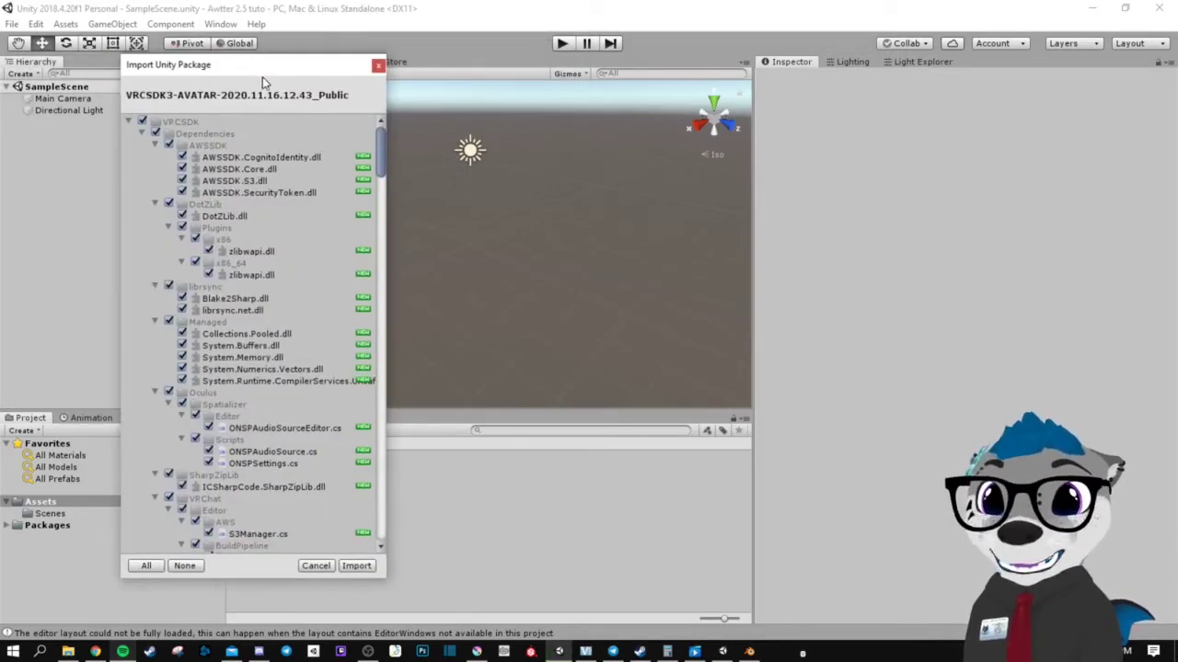
{"action": "left_click", "coordinate": [356, 565]}
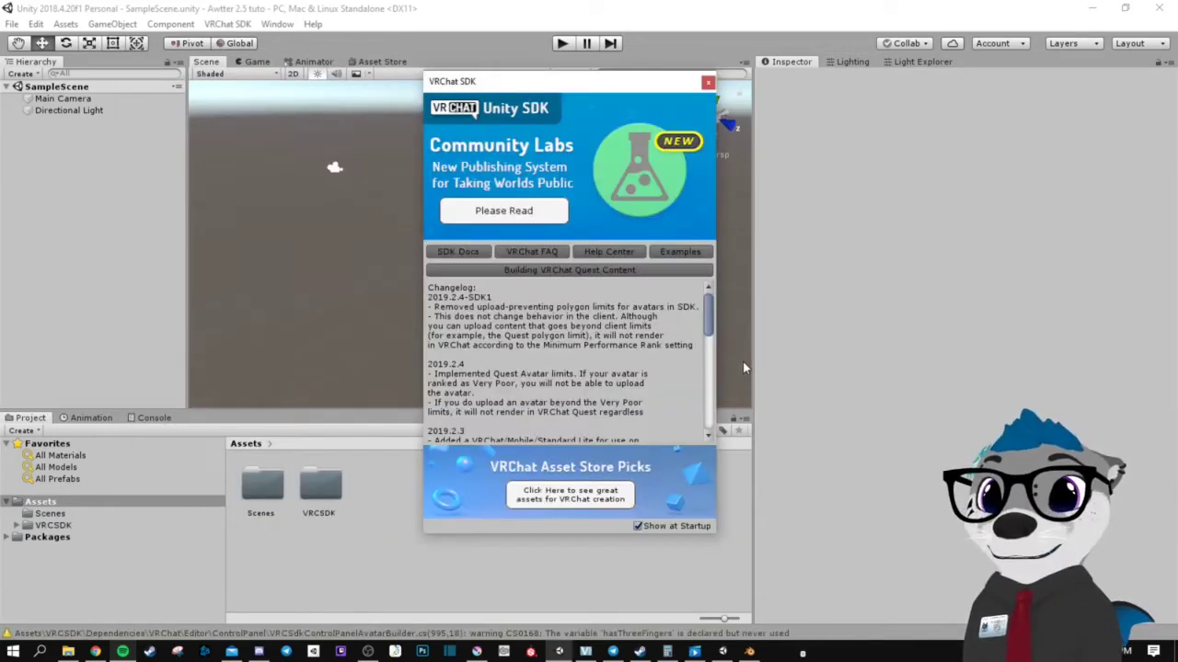
{"action": "left_click_drag", "start_coordinate": [621, 83], "coordinate": [622, 121]}
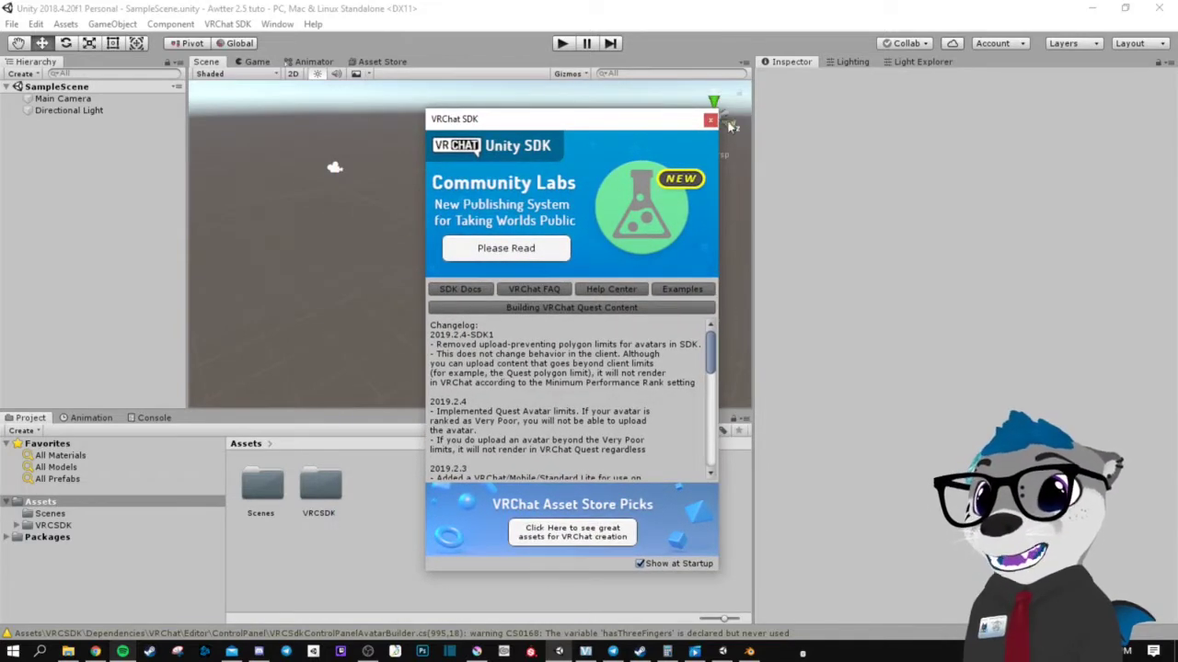
{"action": "left_click", "coordinate": [710, 120]}
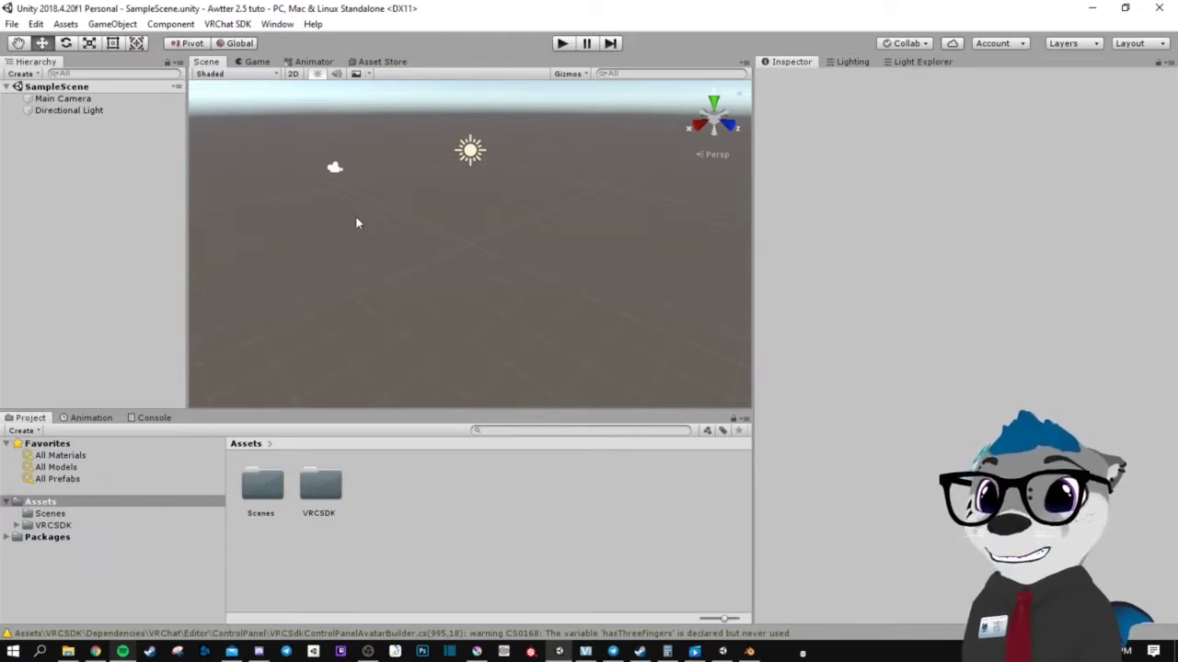
Import all Dynamic Bone files from the Asset Store, then return to the Scene view.
{"action": "left_click", "coordinate": [390, 63]}
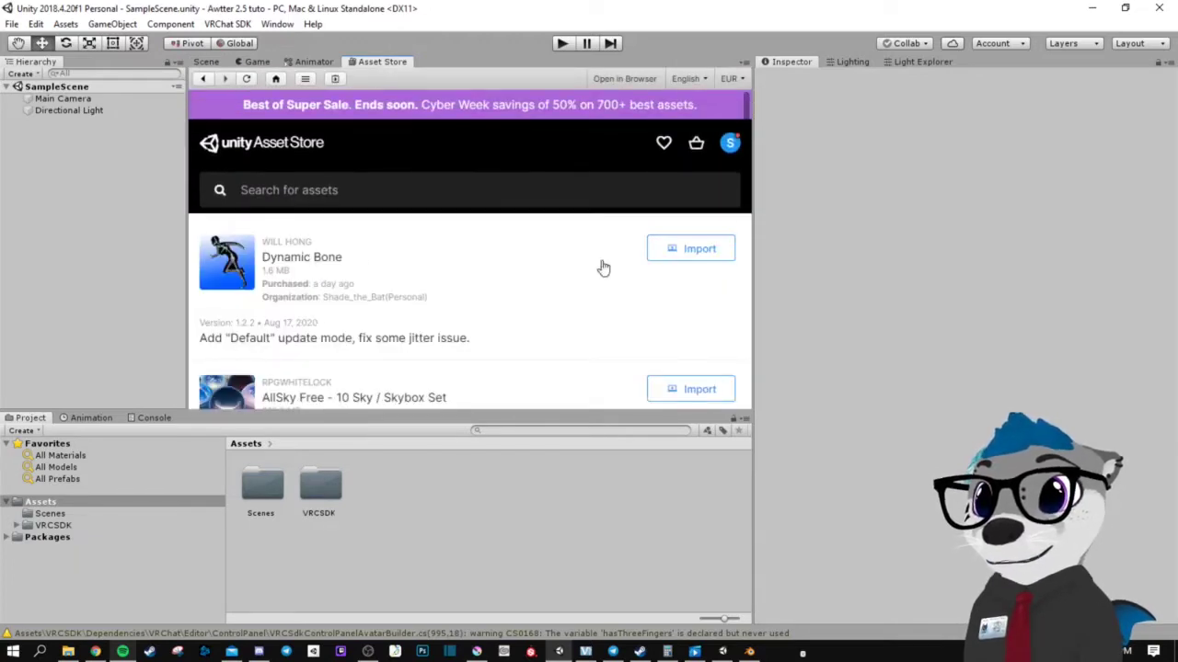
{"action": "left_click", "coordinate": [681, 262]}
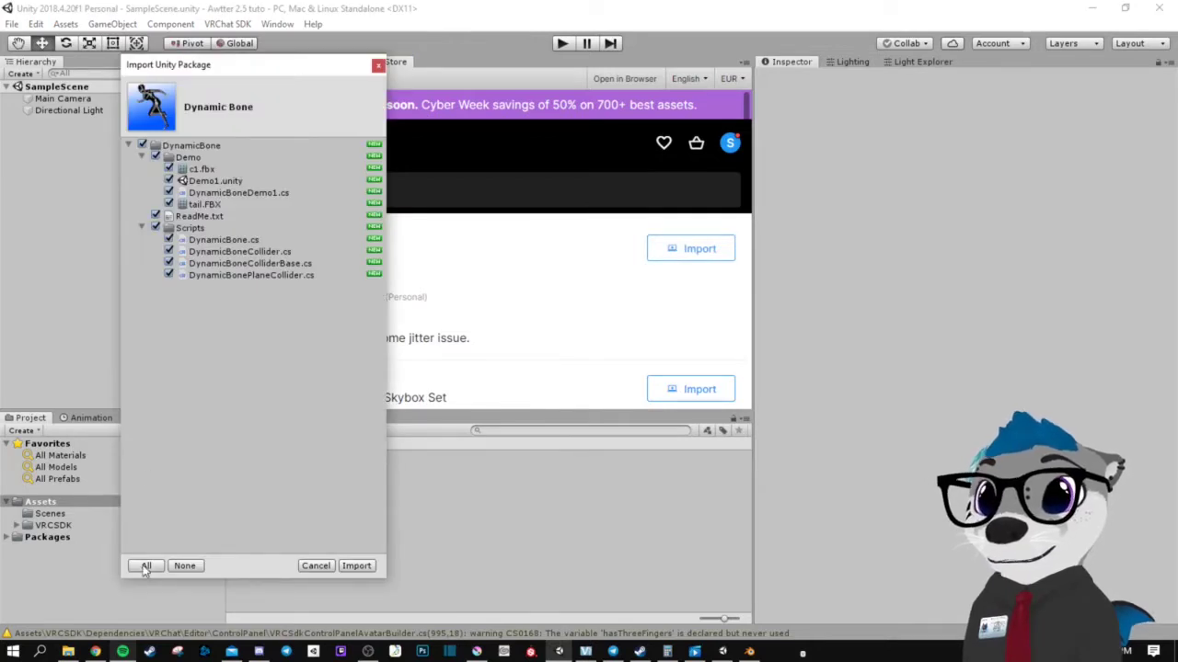
{"action": "left_click", "coordinate": [354, 565]}
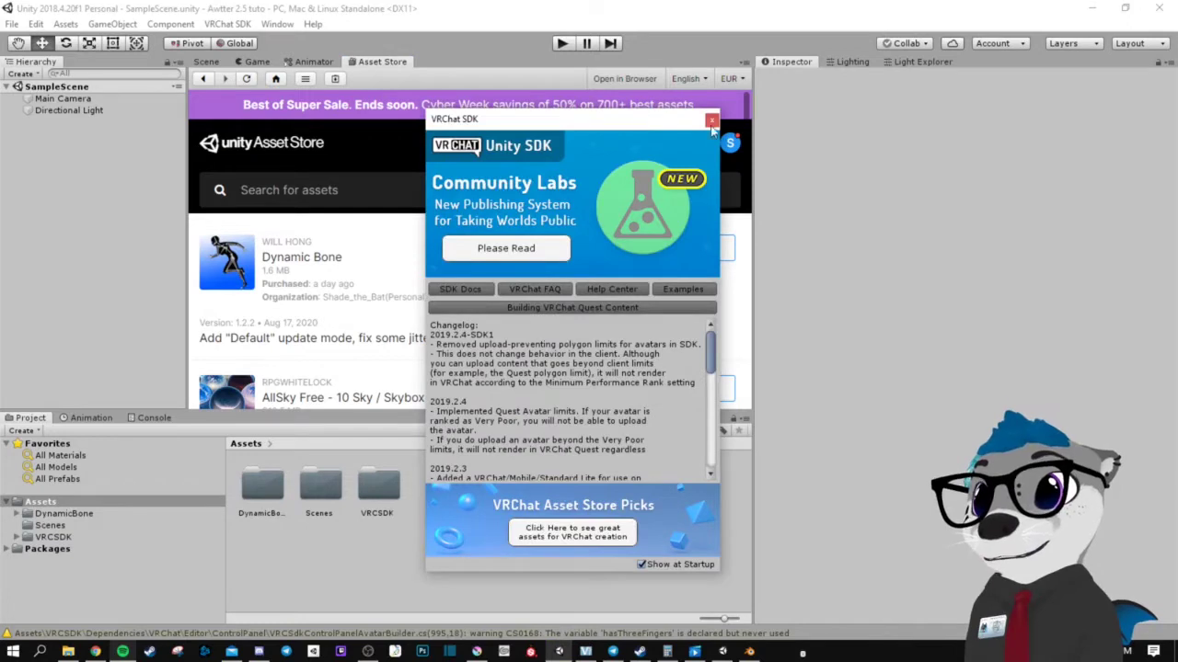
{"action": "left_click", "coordinate": [711, 121]}
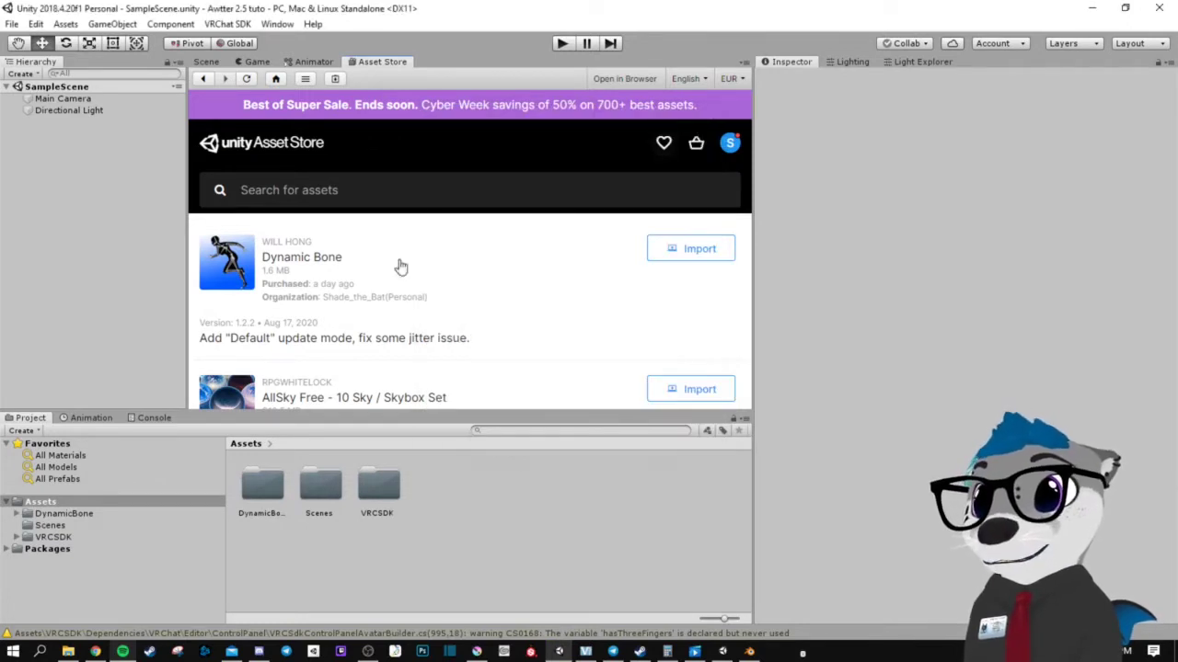
{"action": "left_click", "coordinate": [206, 63]}
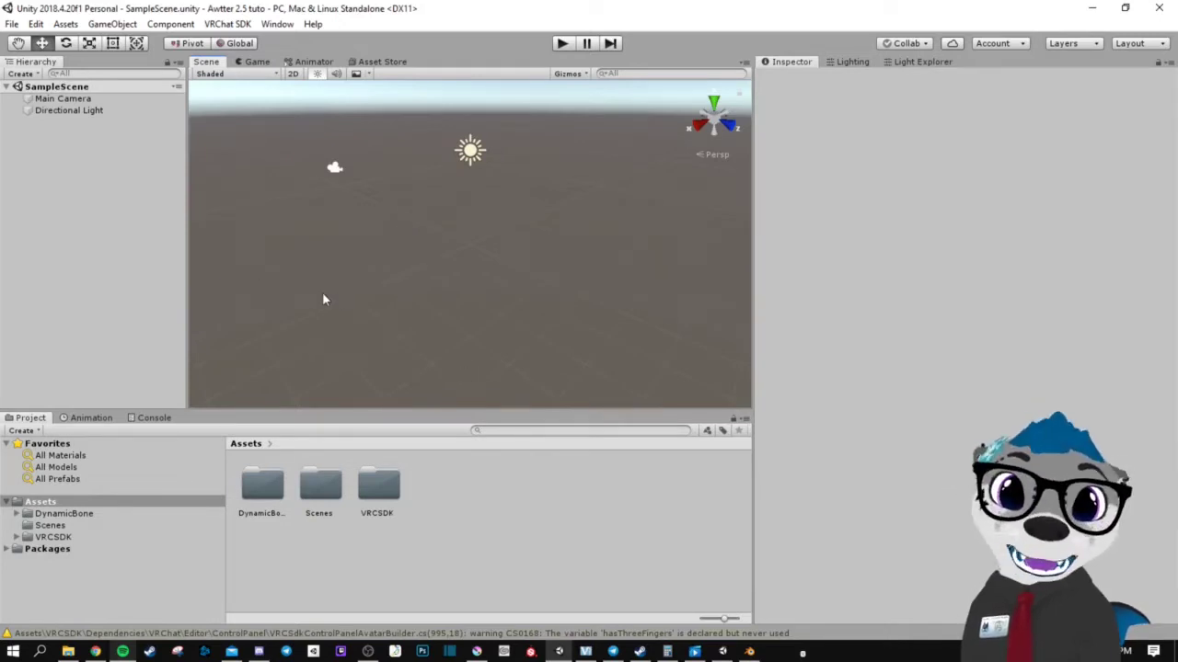
Import the Awtter 2.5 Unitypackage, reload the scene, and close Thry Settings and VRChat SDK.
{"action": "left_click", "coordinate": [12, 24]}
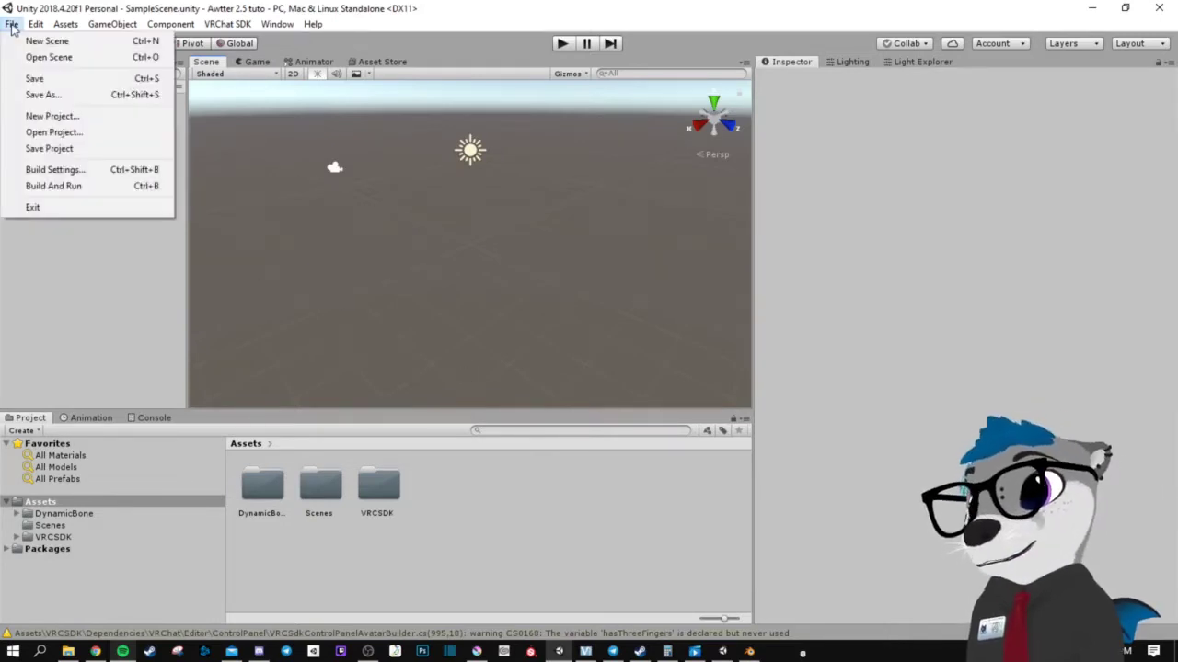
{"action": "mouse_move", "coordinate": [62, 31]}
{"action": "mouse_move", "coordinate": [128, 188]}
{"action": "left_click", "coordinate": [334, 189]}
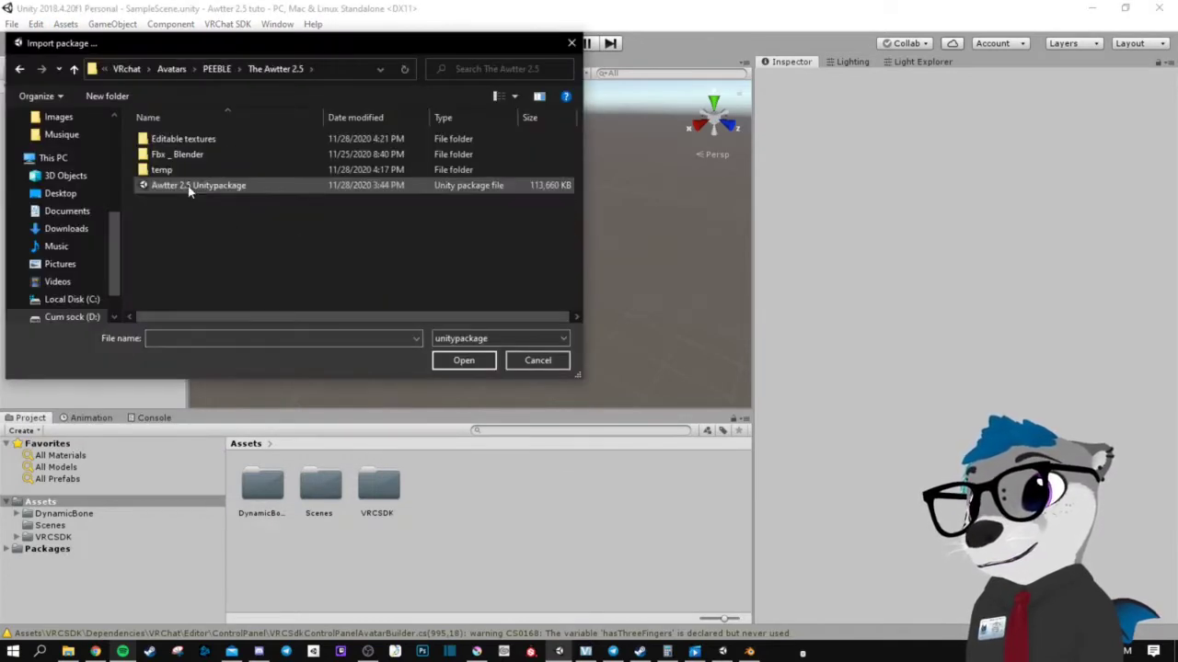
{"action": "left_click", "coordinate": [195, 185]}
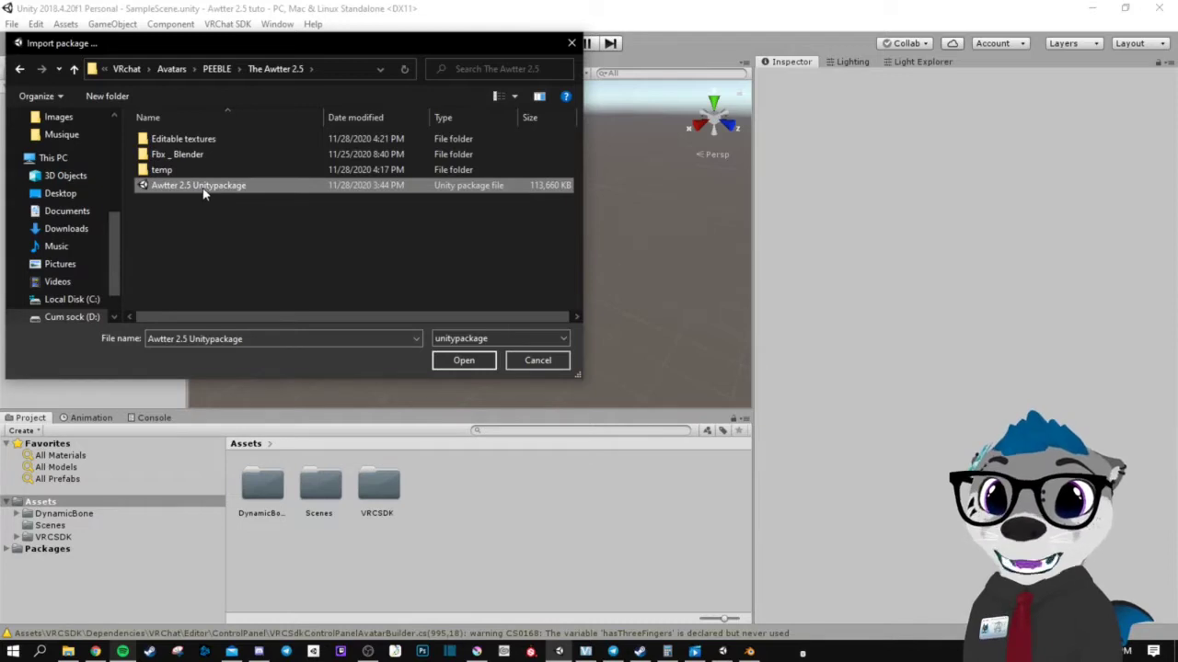
{"action": "left_click", "coordinate": [451, 361]}
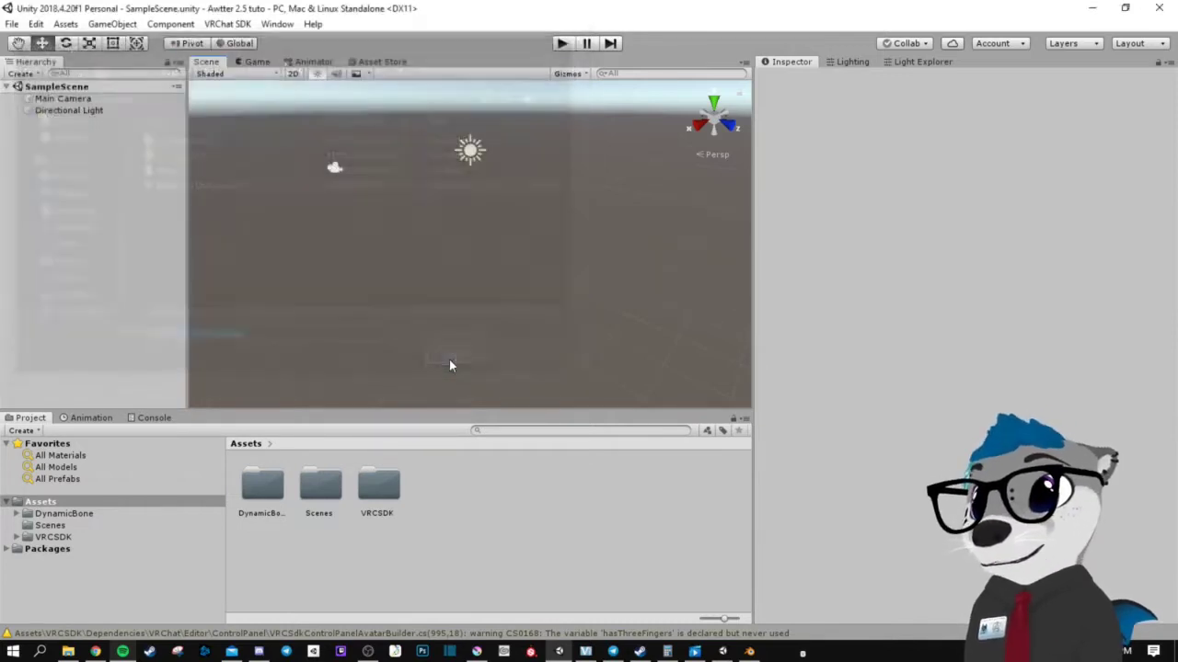
{"action": "left_click", "coordinate": [356, 566]}
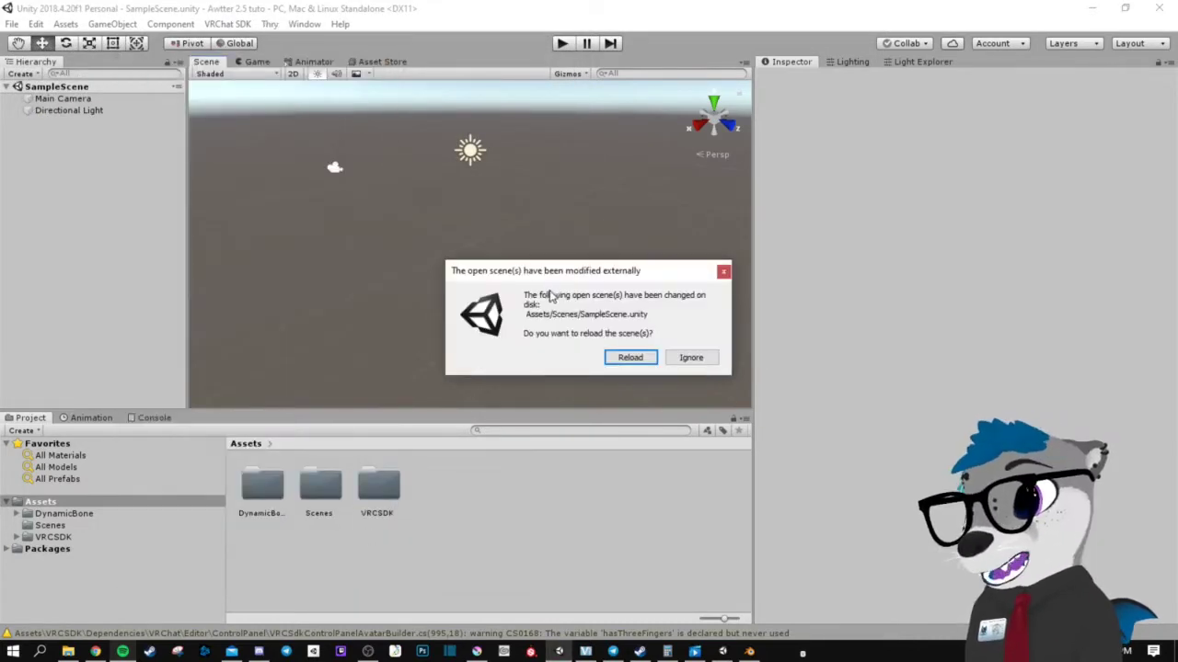
{"action": "left_click", "coordinate": [631, 358]}
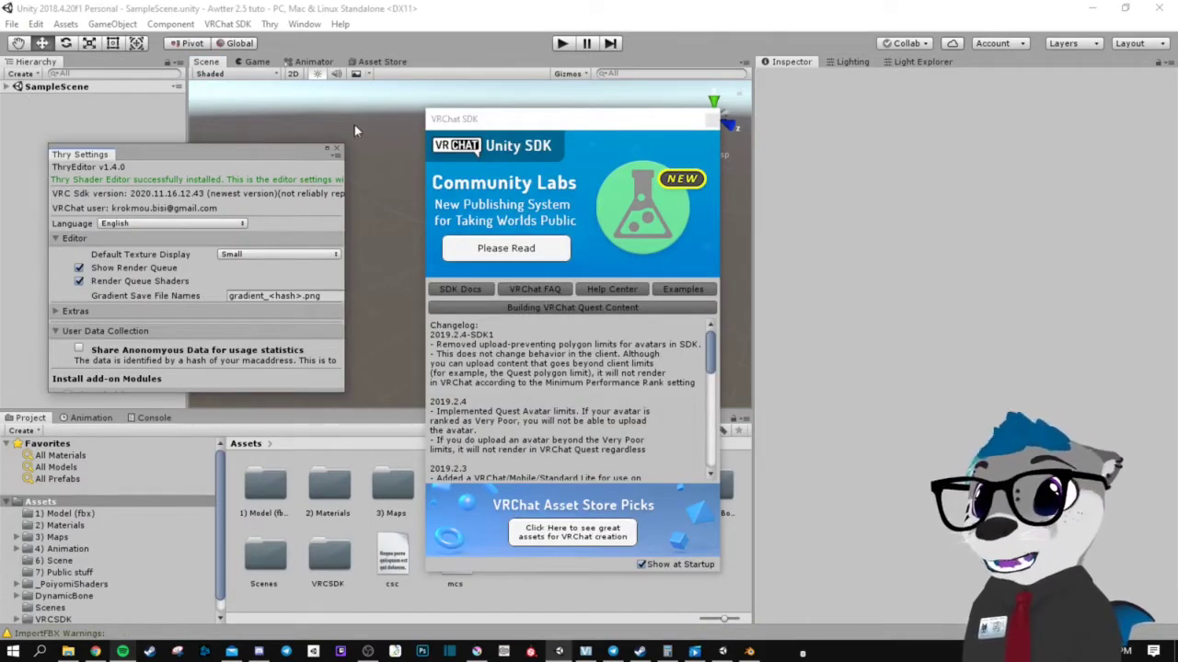
{"action": "left_click", "coordinate": [337, 151]}
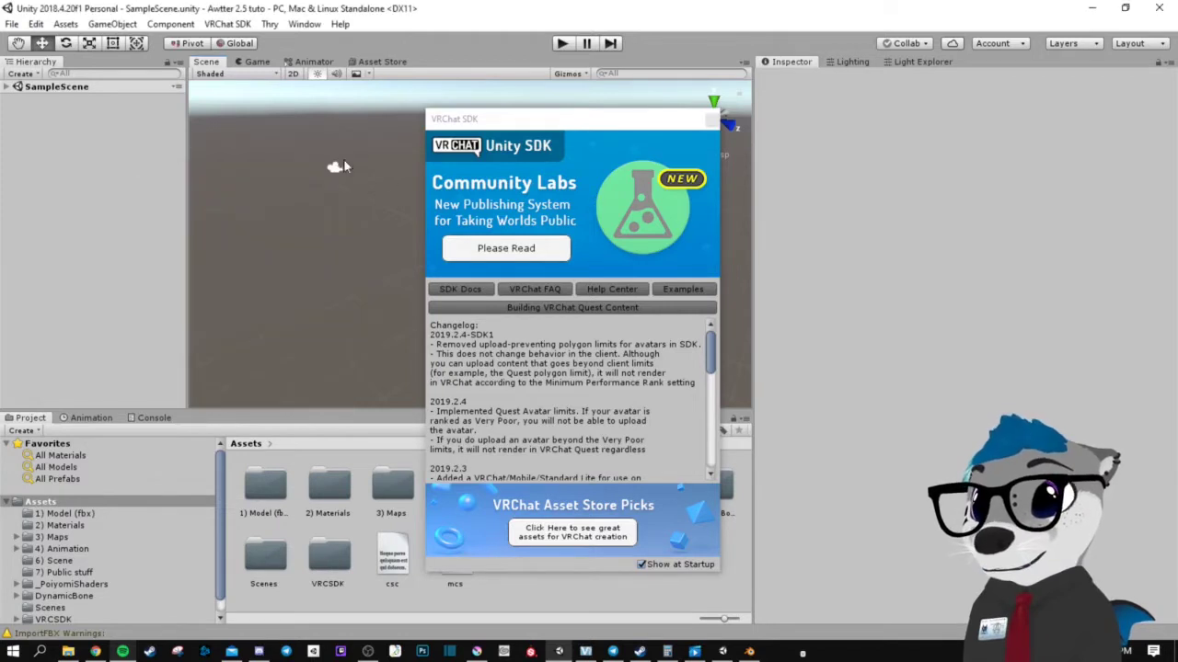
{"action": "left_click", "coordinate": [713, 119]}
Deactivate the Awtter female - VR and both Desktop avatars in the Inspector.
{"action": "left_click_drag", "start_coordinate": [713, 151], "coordinate": [401, 203], "text": "alt"}
{"action": "scroll", "coordinate": [401, 202], "scroll_direction": "up", "scroll_amount": 10}
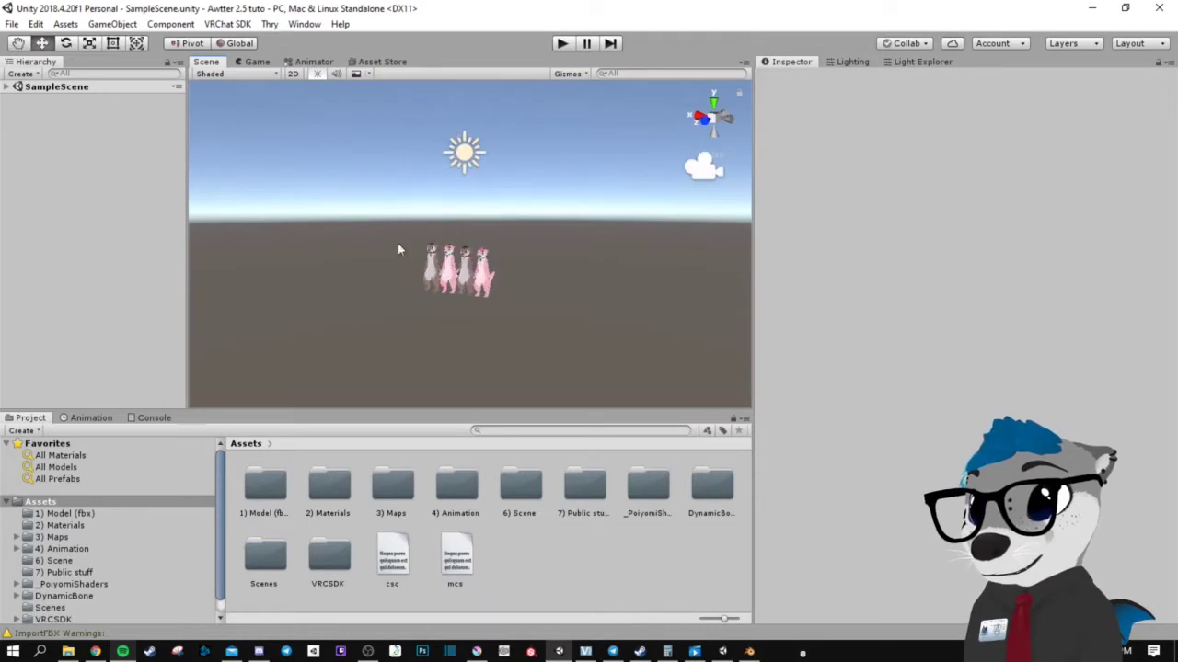
{"action": "scroll", "coordinate": [376, 283], "scroll_direction": "up", "scroll_amount": 5}
{"action": "left_click_drag", "start_coordinate": [376, 282], "coordinate": [414, 306], "text": "alt"}
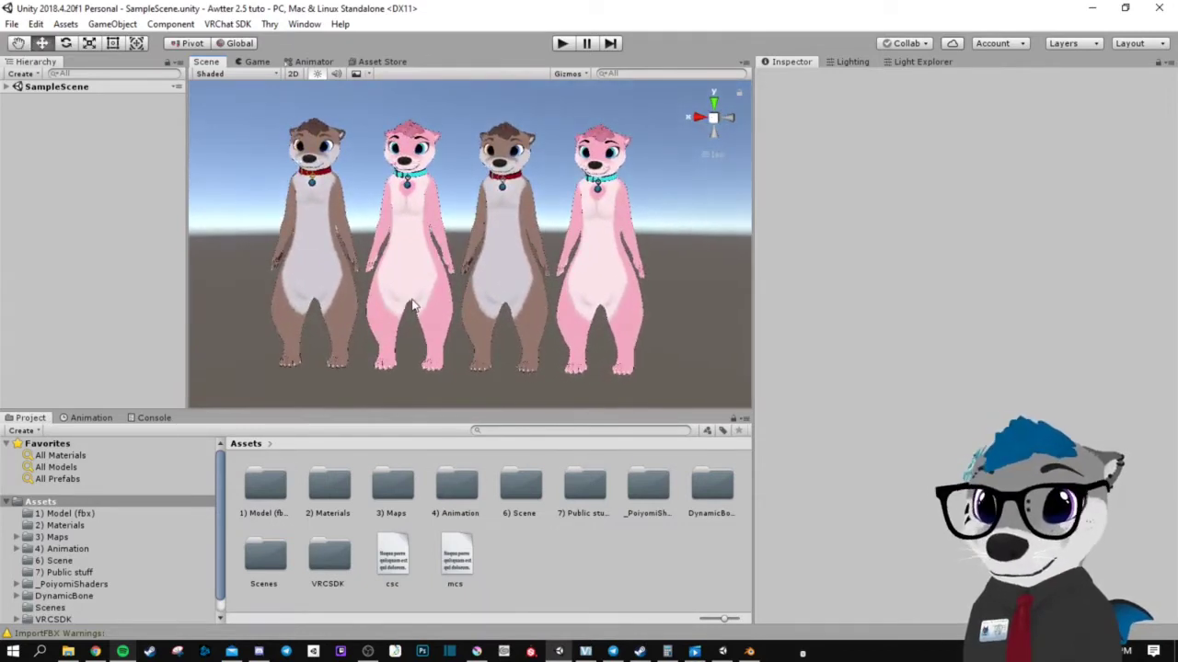
{"action": "left_click", "coordinate": [7, 88]}
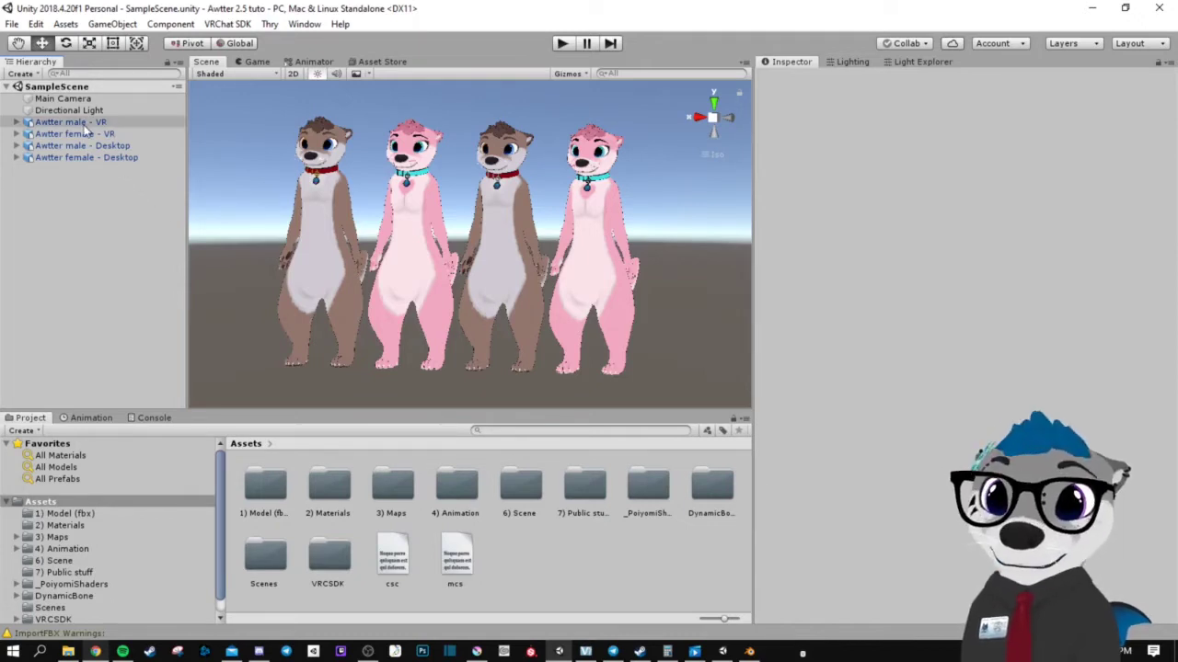
{"action": "left_click", "coordinate": [82, 122]}
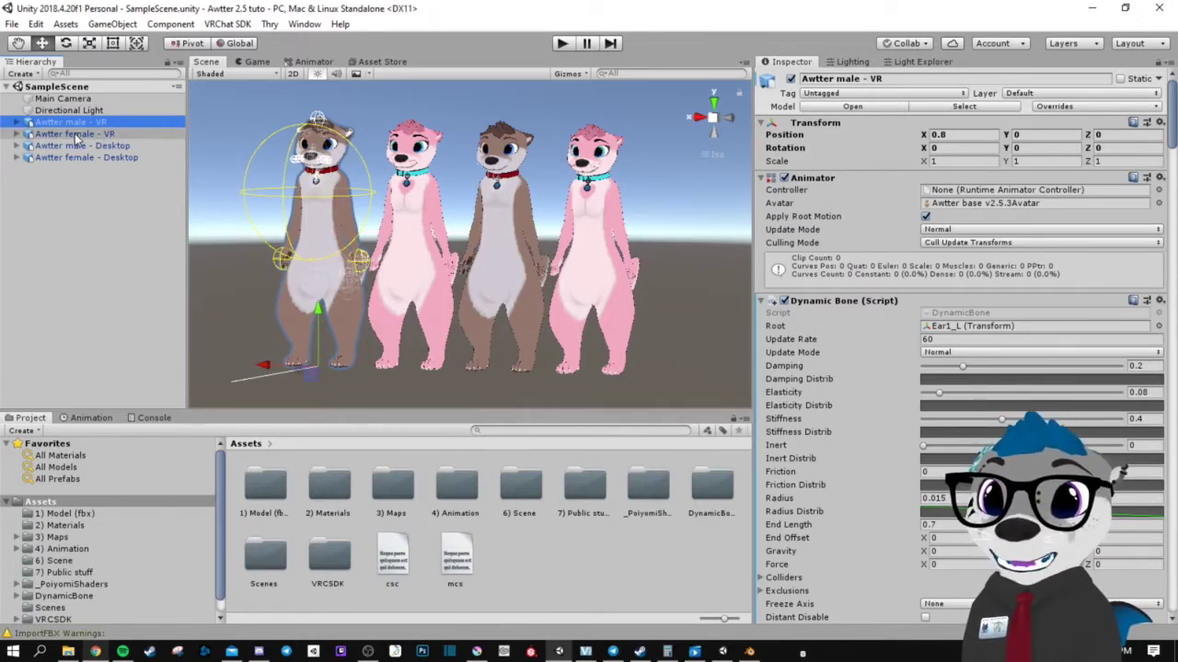
{"action": "left_click", "coordinate": [77, 135]}
{"action": "left_click", "coordinate": [85, 157], "text": "shift"}
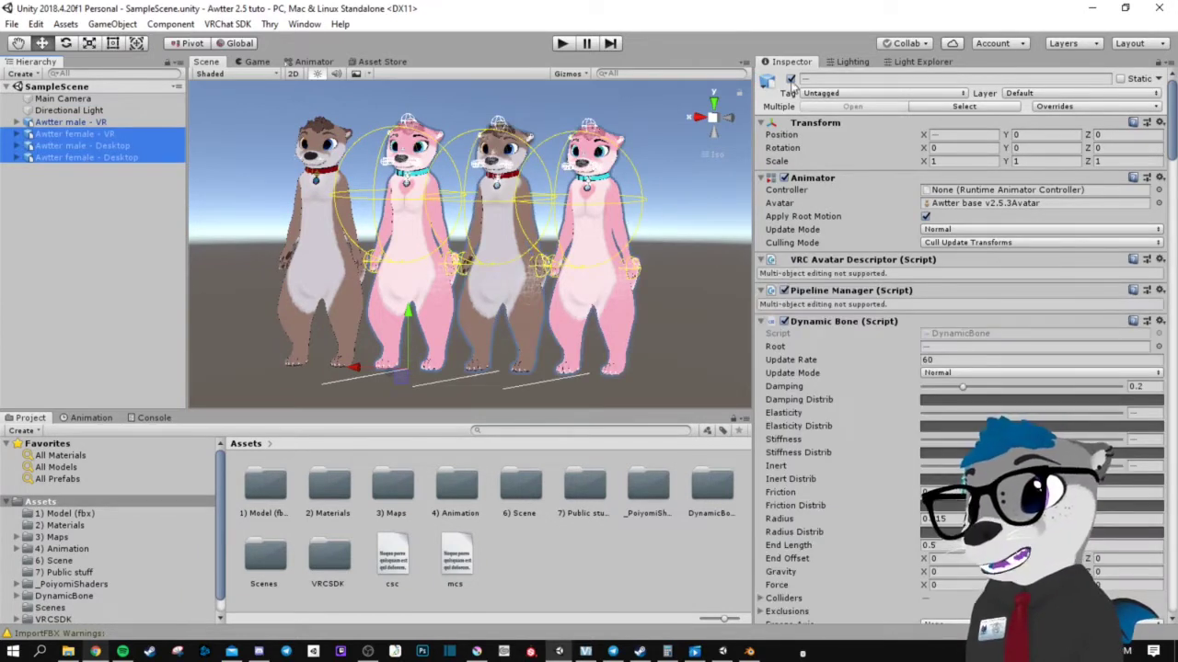
{"action": "left_click", "coordinate": [791, 79]}
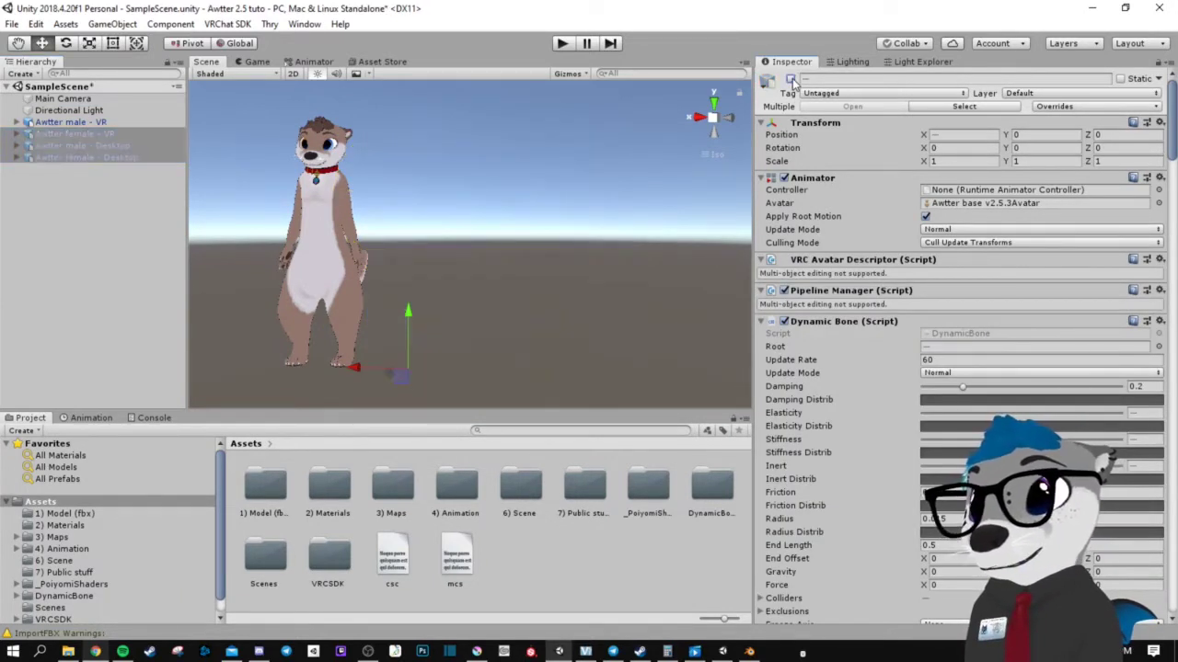
{"action": "left_click", "coordinate": [163, 250]}
Center the male otter in view and open the 3) Maps > Shade folder.
{"action": "middle_click_drag", "start_coordinate": [331, 271], "coordinate": [428, 264]}
{"action": "left_click_drag", "start_coordinate": [427, 264], "coordinate": [433, 256], "text": "alt"}
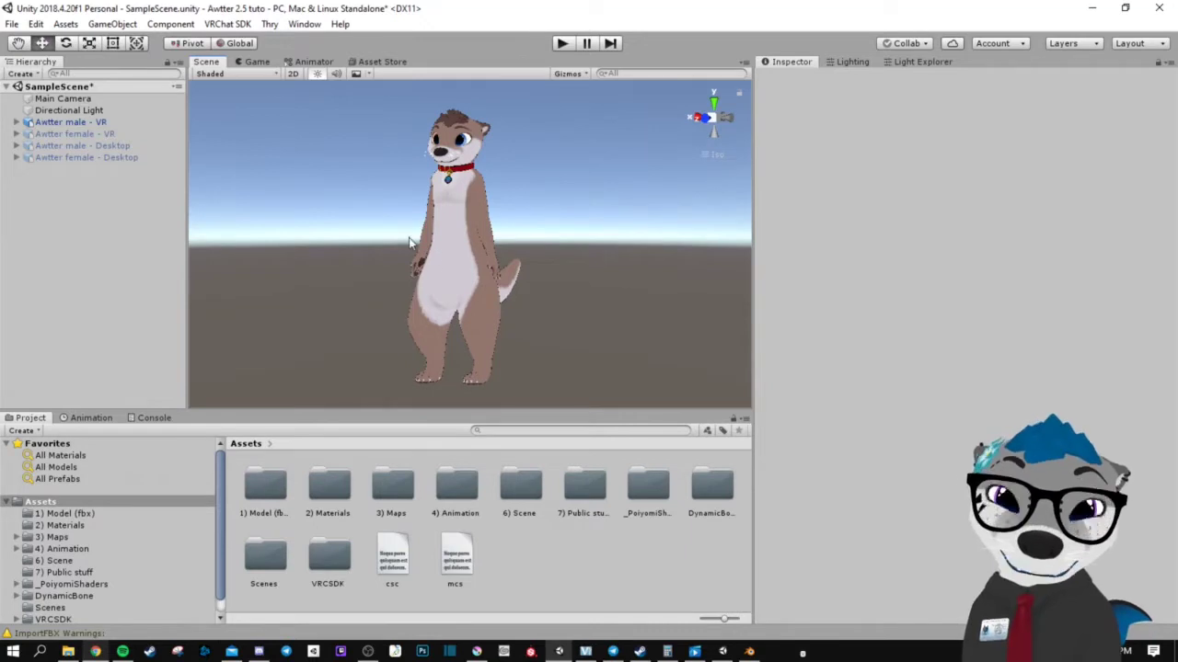
{"action": "left_click", "coordinate": [16, 536]}
{"action": "left_click", "coordinate": [58, 584]}
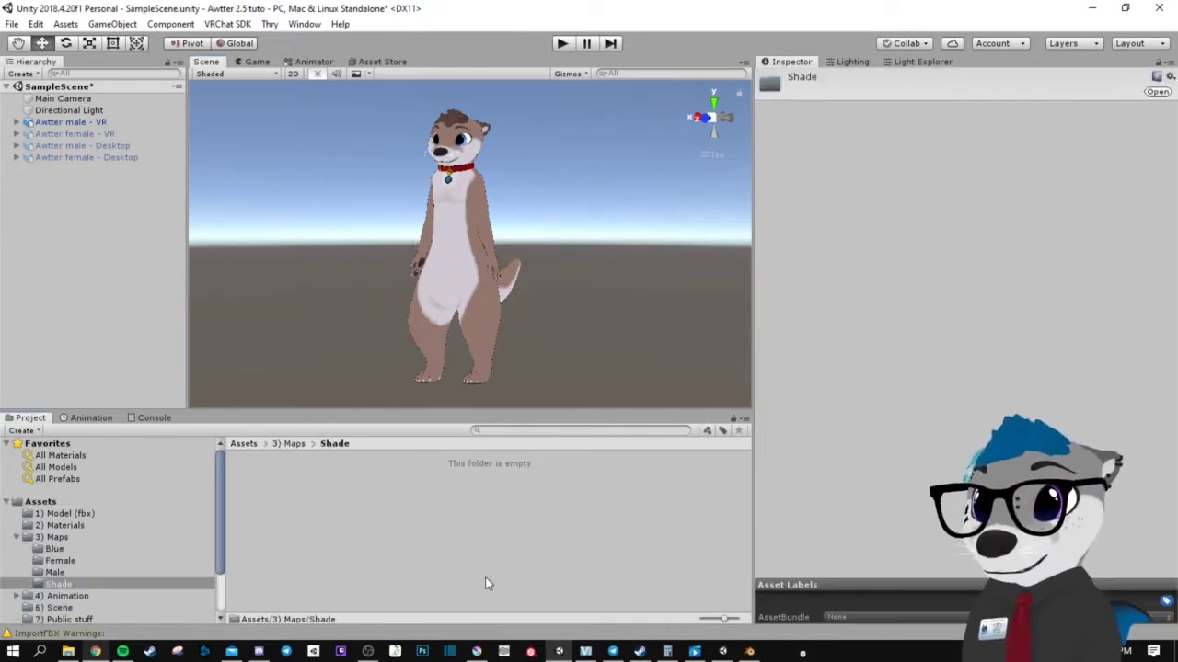
Drag the TUTORIAL - Shade body texture from Explorer into the Shade folder.
{"action": "left_click", "coordinate": [68, 652]}
{"action": "left_click_drag", "start_coordinate": [299, 221], "coordinate": [385, 518]}
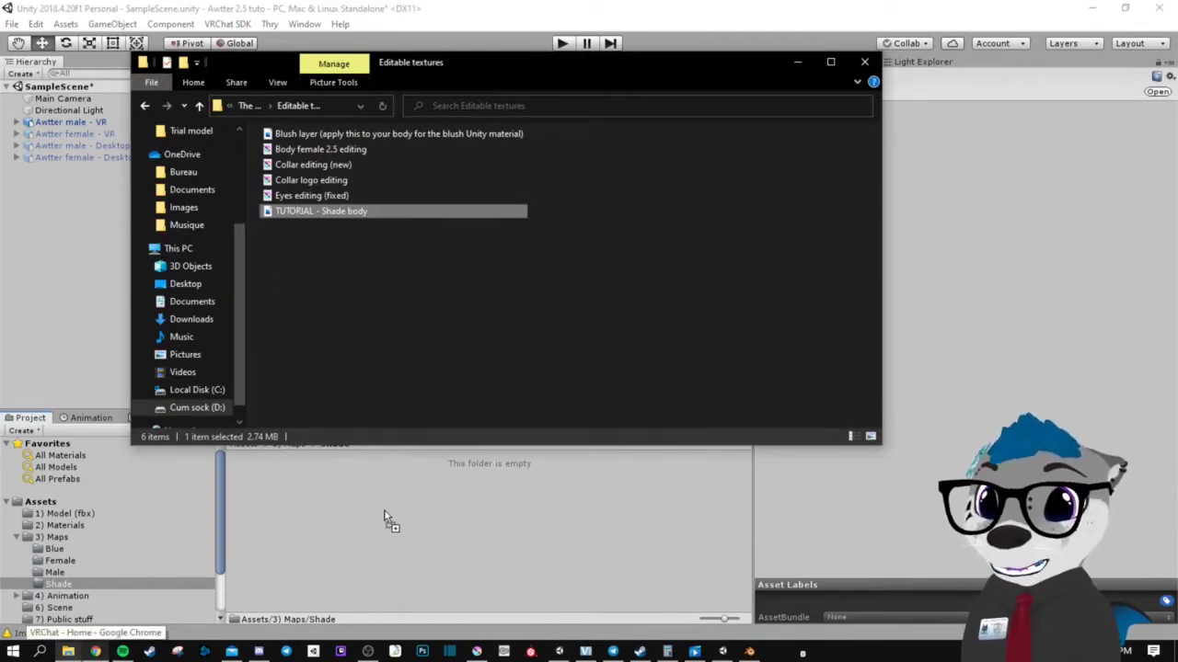
{"action": "left_click", "coordinate": [427, 555]}
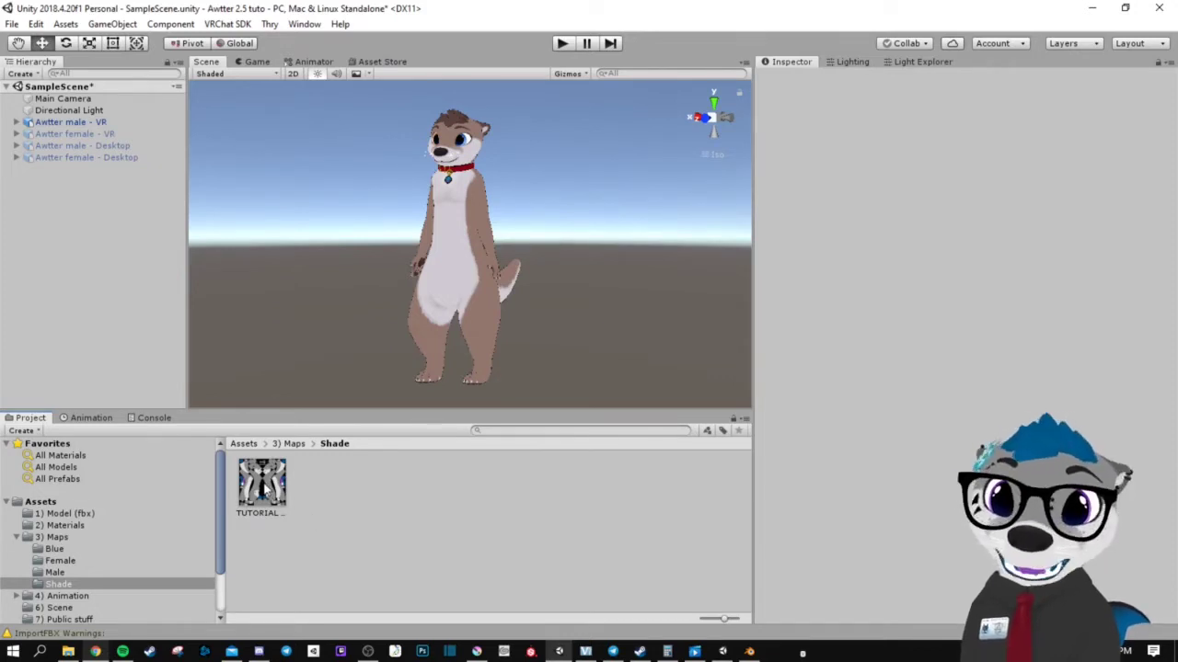
Set the texture to Alpha Is Transparency with a 4096 Max Size and apply.
{"action": "left_click", "coordinate": [263, 492]}
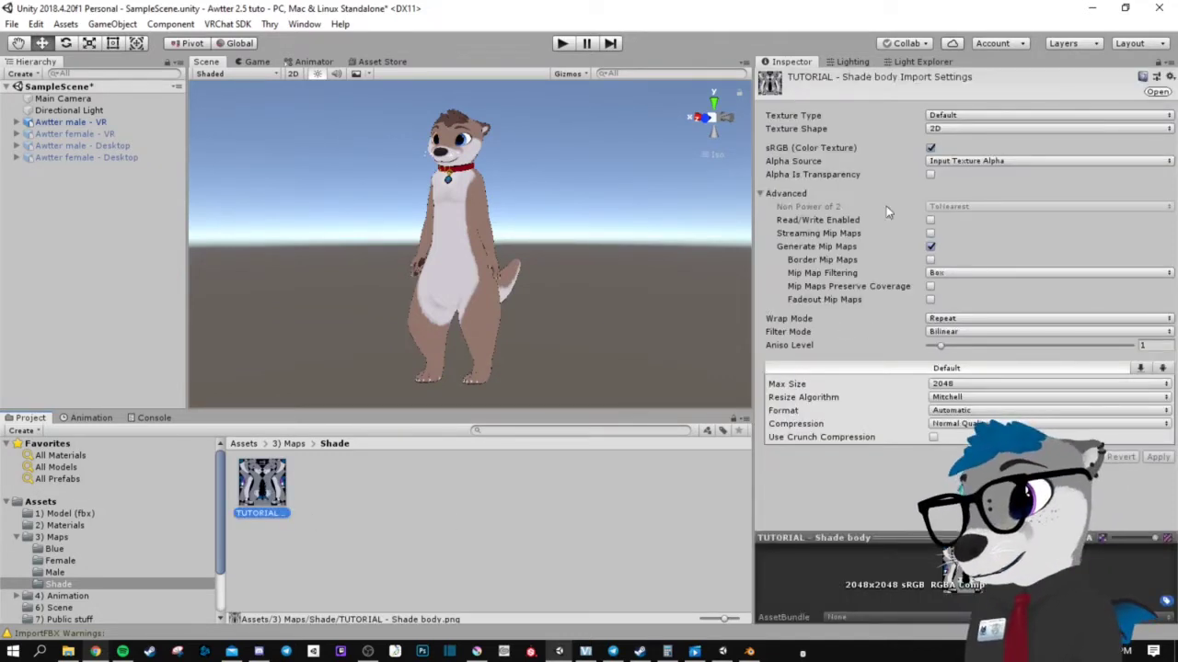
{"action": "left_click", "coordinate": [930, 174]}
{"action": "left_click", "coordinate": [948, 384]}
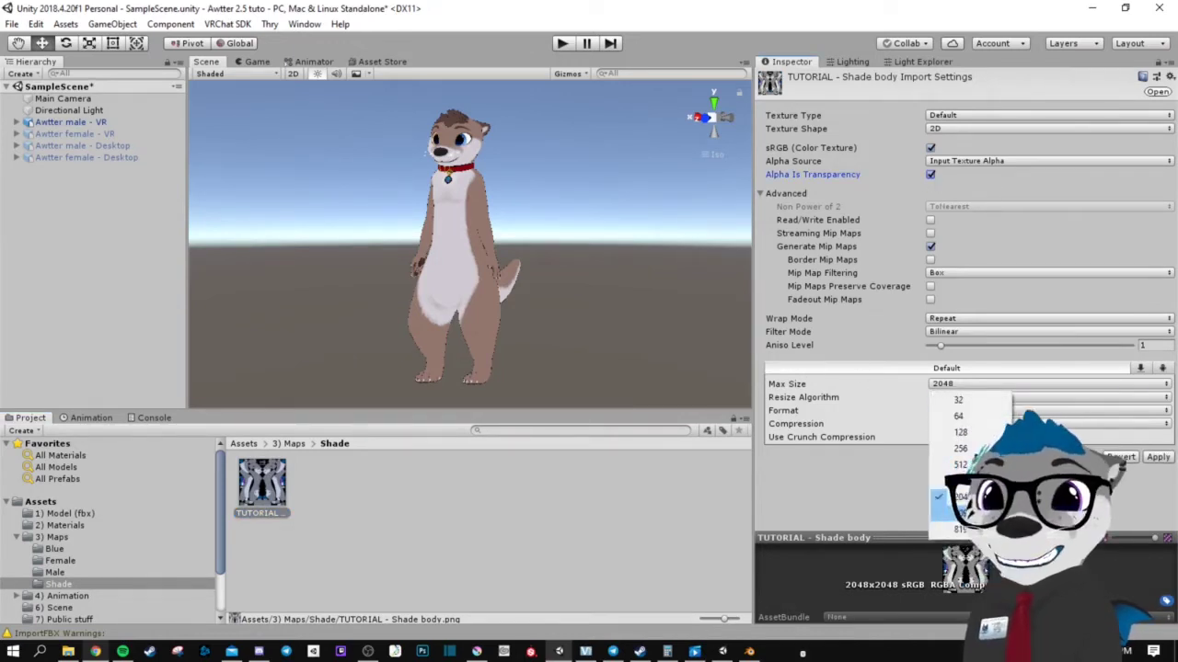
{"action": "left_click", "coordinate": [957, 513]}
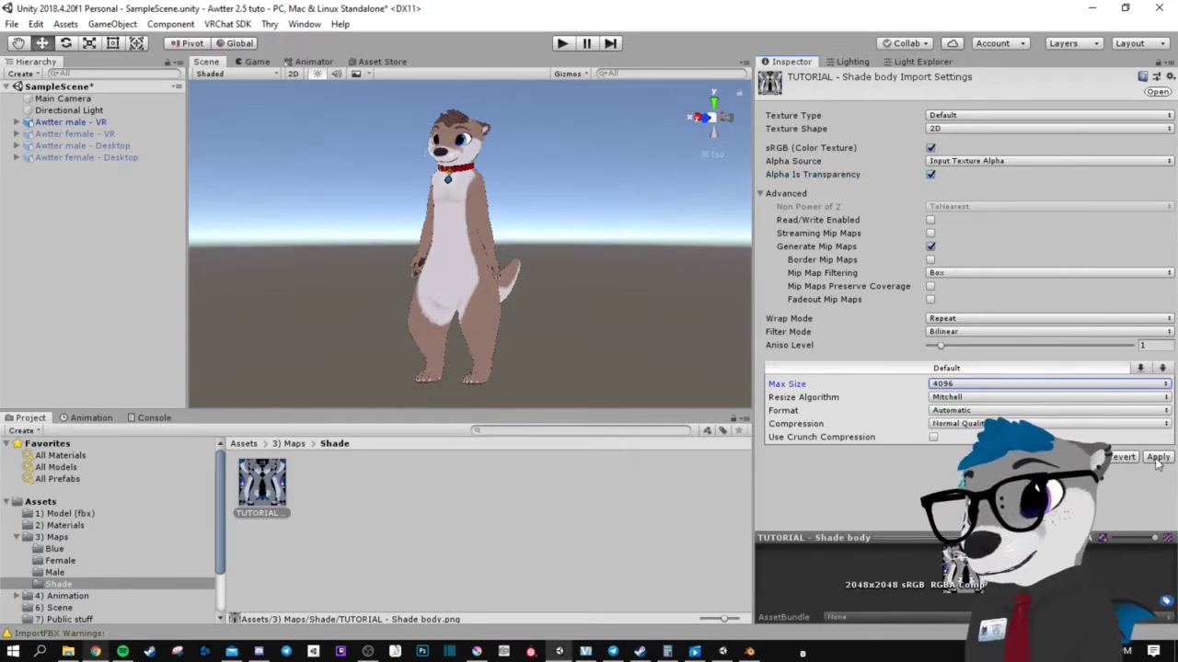
{"action": "left_click", "coordinate": [1157, 457]}
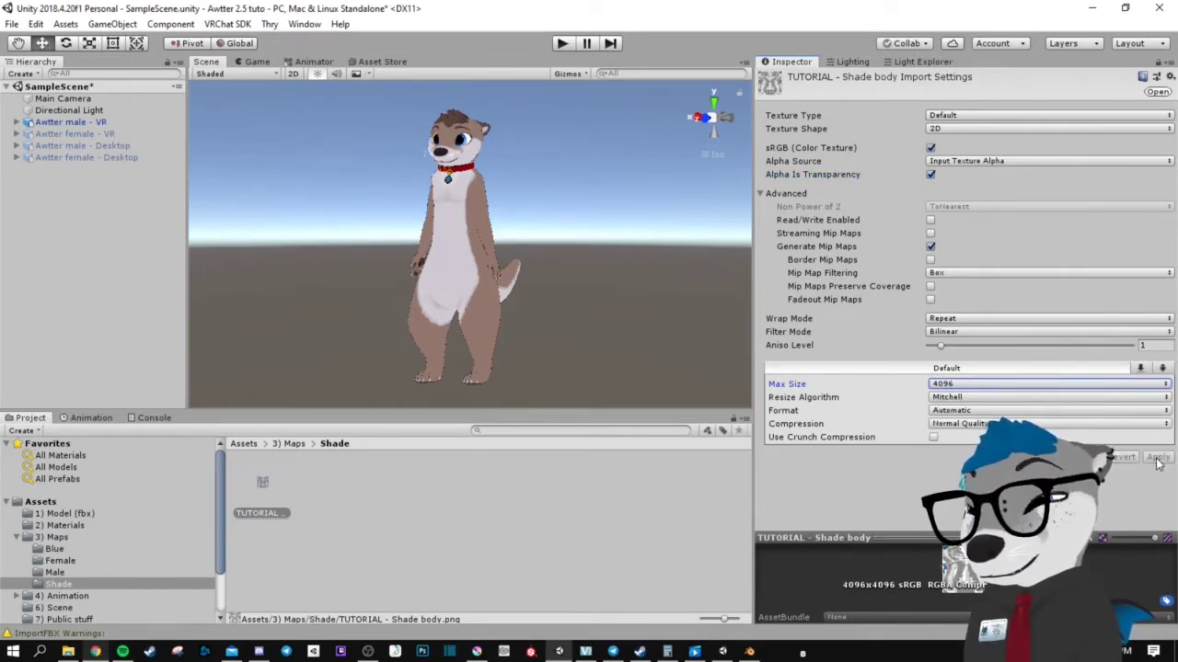
{"action": "left_click", "coordinate": [64, 525]}
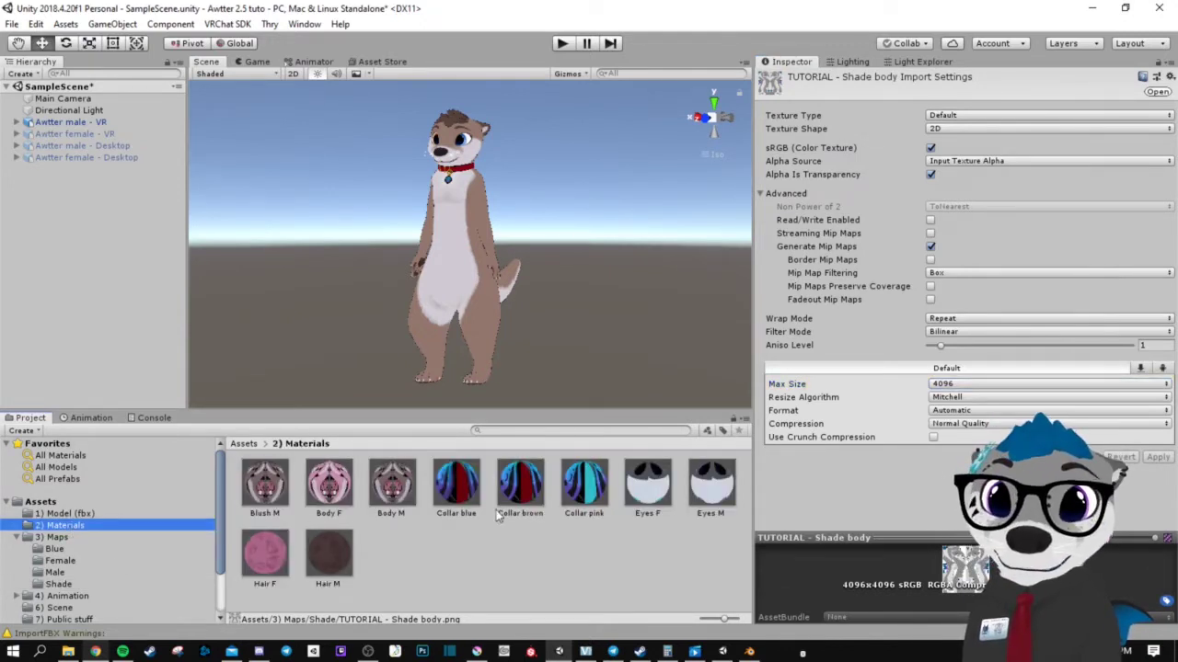
Assign the TUTORIAL - Shade body texture to the Body M material, turning the male otter gray.
{"action": "left_click", "coordinate": [398, 494]}
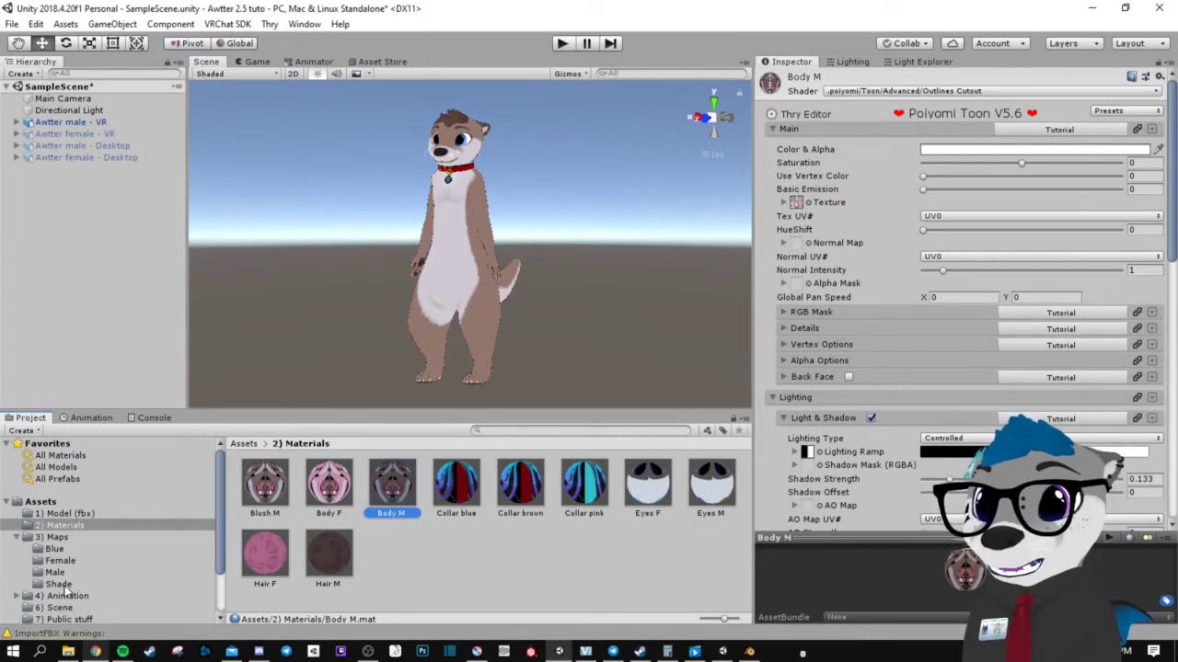
{"action": "left_click", "coordinate": [61, 584]}
{"action": "left_click_drag", "start_coordinate": [260, 494], "coordinate": [799, 209]}
{"action": "left_click_drag", "start_coordinate": [513, 239], "coordinate": [460, 235], "text": "alt"}
{"action": "left_click", "coordinate": [459, 566]}
{"action": "scroll", "coordinate": [393, 332], "scroll_direction": "up", "scroll_amount": 3}
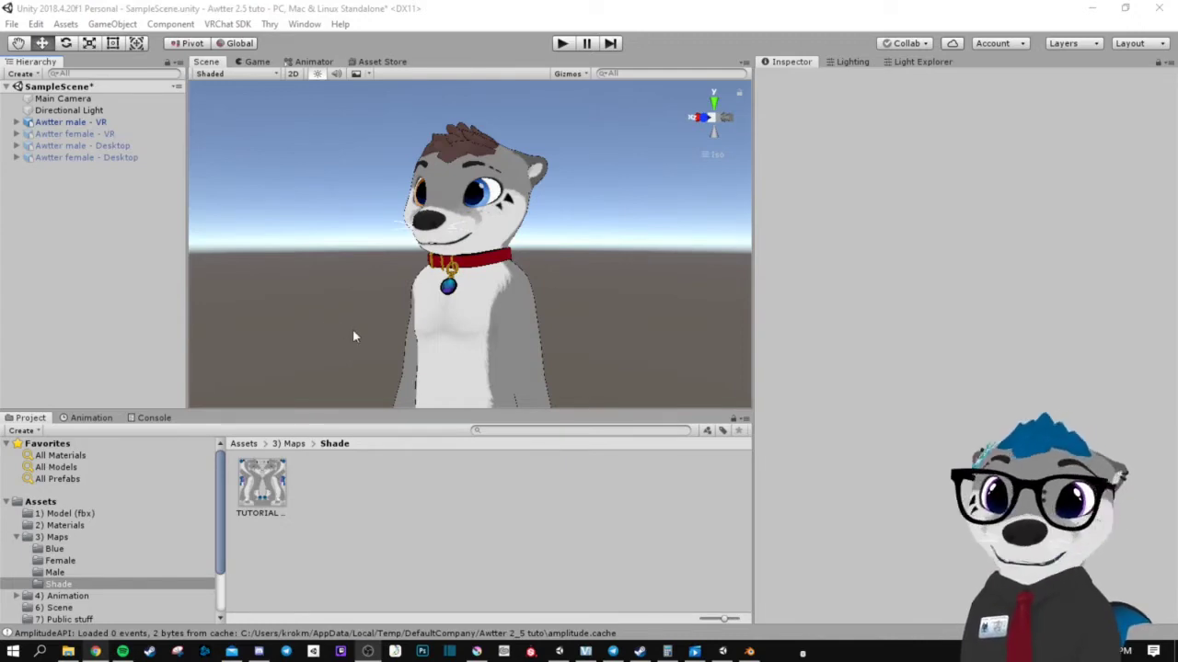
Open TUTORIAL - Shade body.png in Krita, with the Editable textures folder alongside.
{"action": "left_click", "coordinate": [476, 651]}
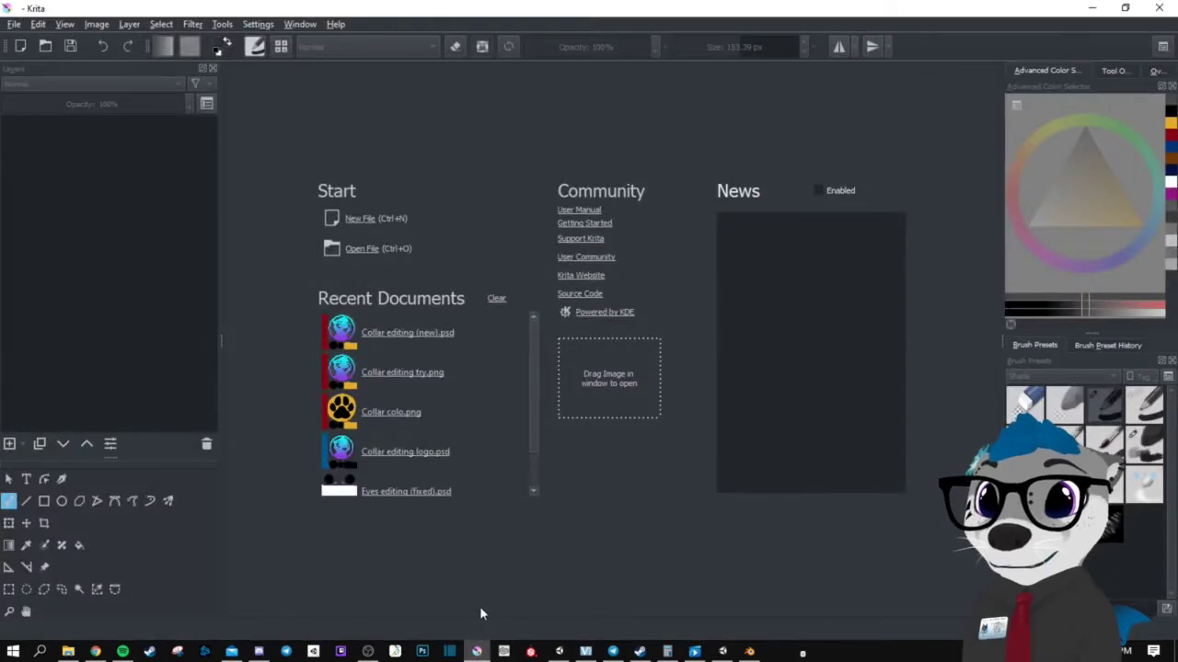
{"action": "left_click", "coordinate": [362, 248]}
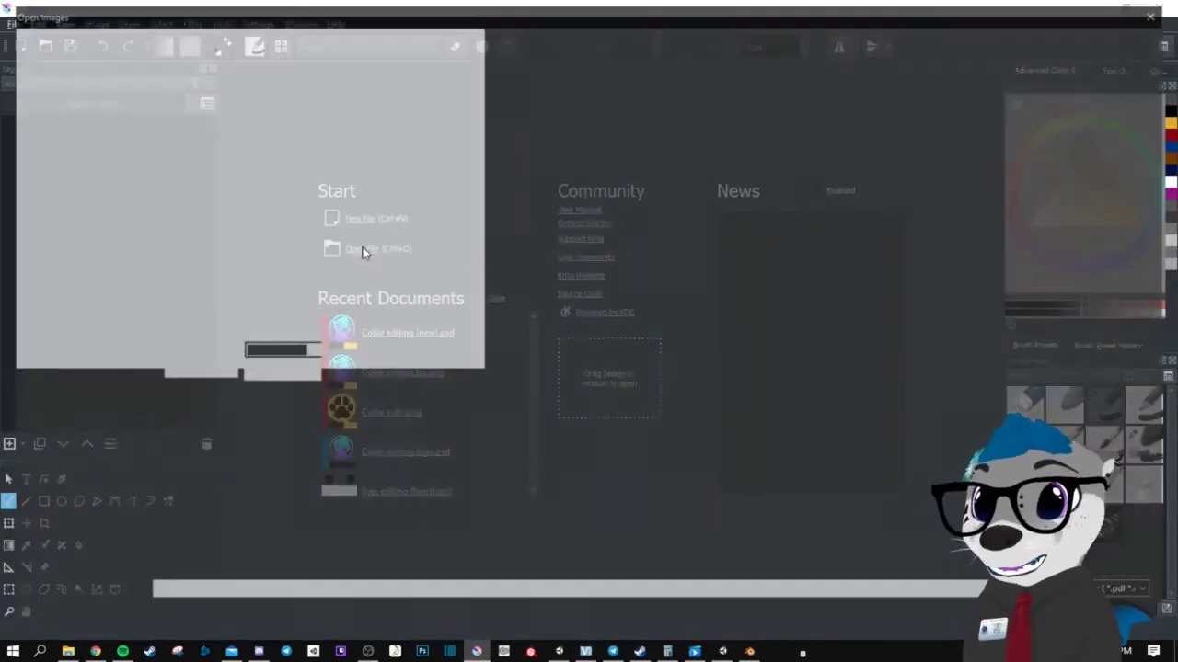
{"action": "key", "text": "Escape"}
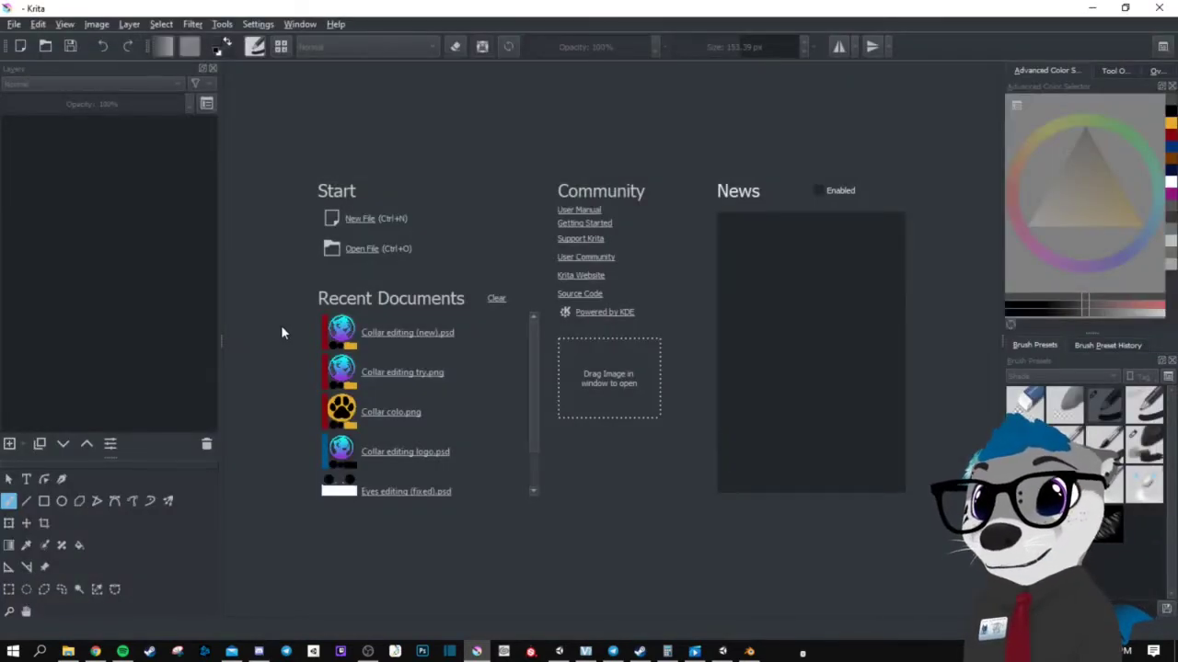
{"action": "scroll", "coordinate": [469, 306], "scroll_direction": "up", "scroll_amount": 2}
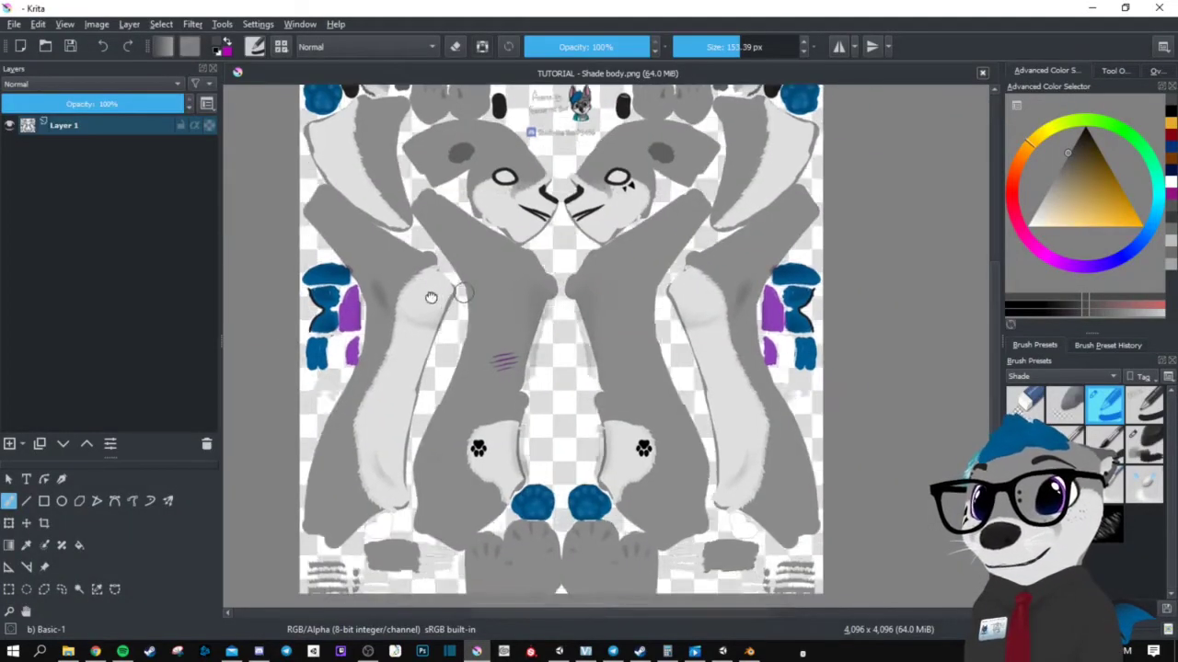
{"action": "scroll", "coordinate": [464, 306], "scroll_direction": "down", "scroll_amount": 2}
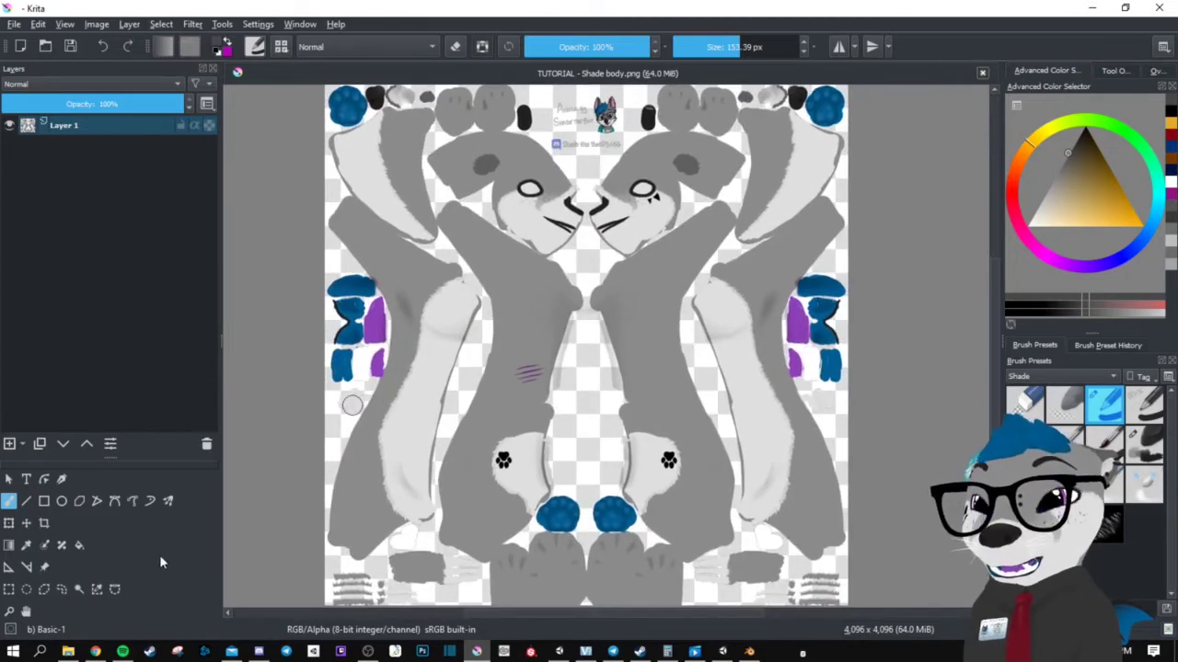
{"action": "left_click", "coordinate": [67, 652]}
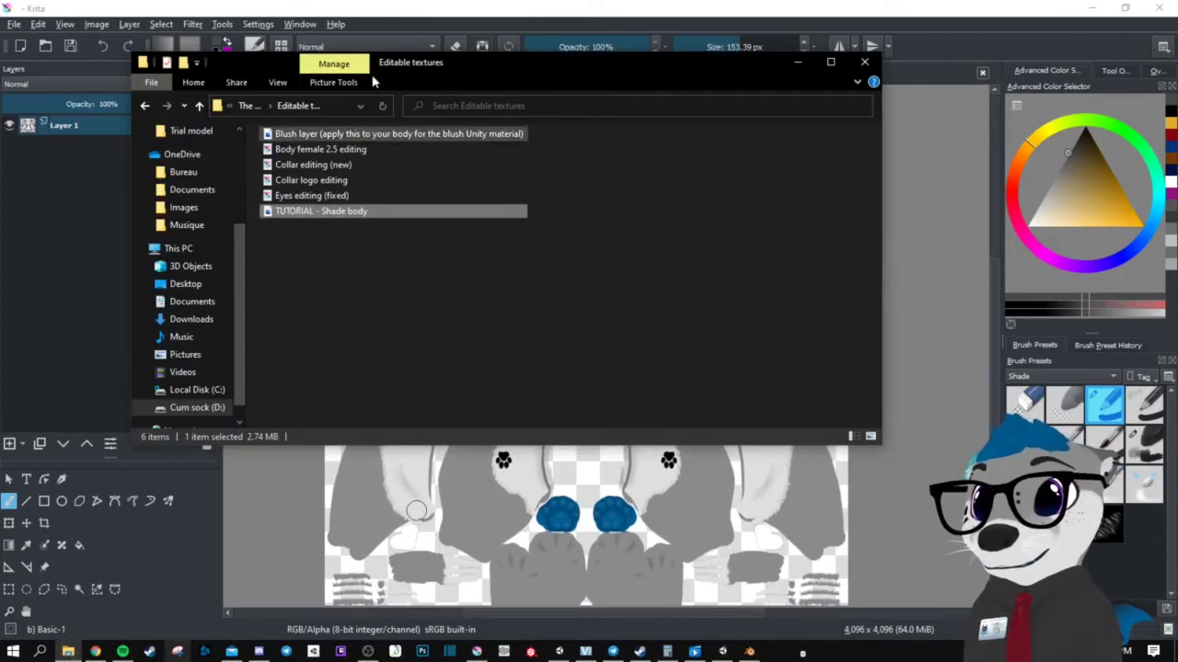
Drop the Blush layer image onto the Krita canvas and insert it as a new layer.
{"action": "left_click_drag", "start_coordinate": [461, 65], "coordinate": [778, 267]}
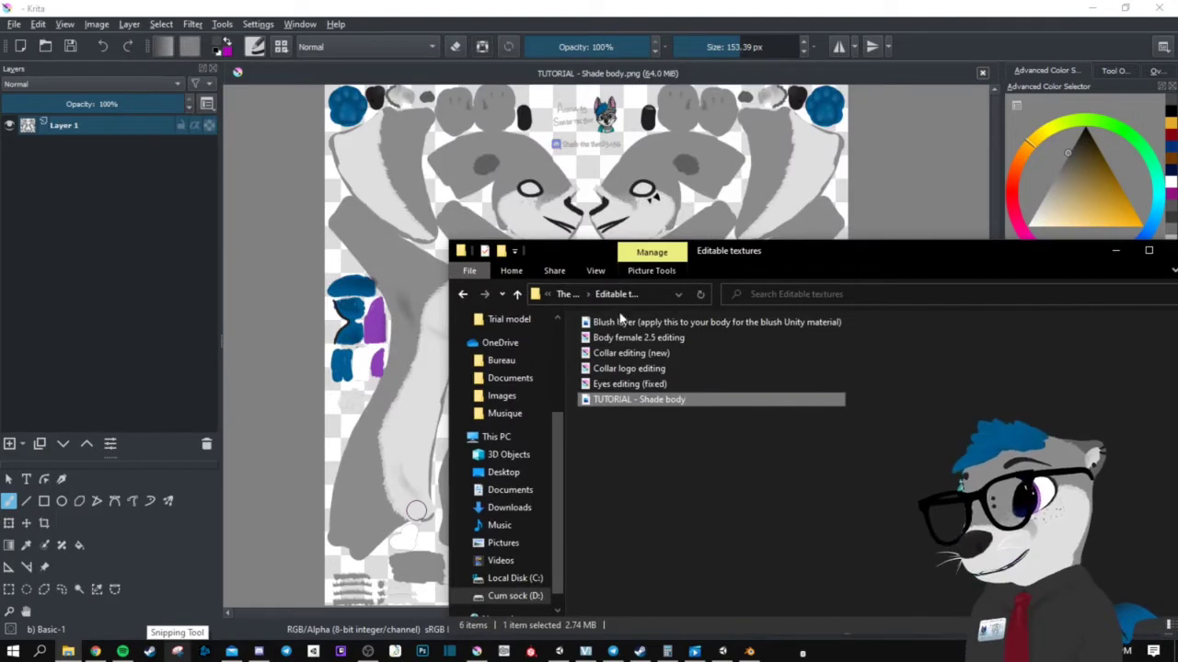
{"action": "left_click", "coordinate": [612, 324]}
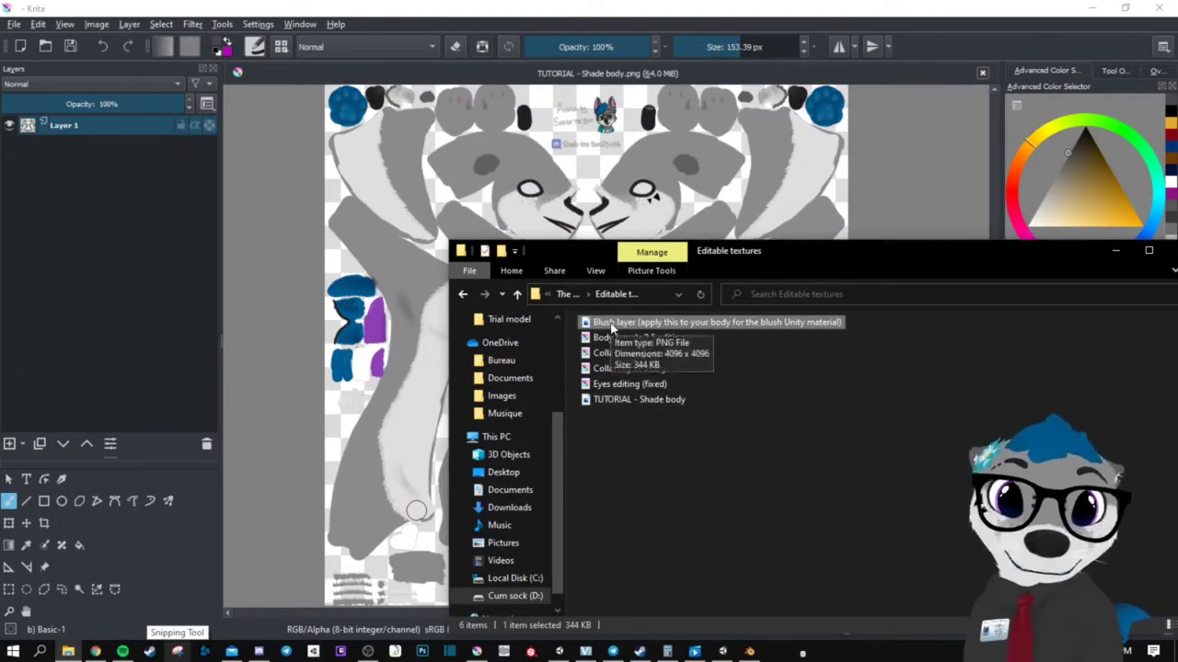
{"action": "left_click_drag", "start_coordinate": [676, 391], "coordinate": [546, 185]}
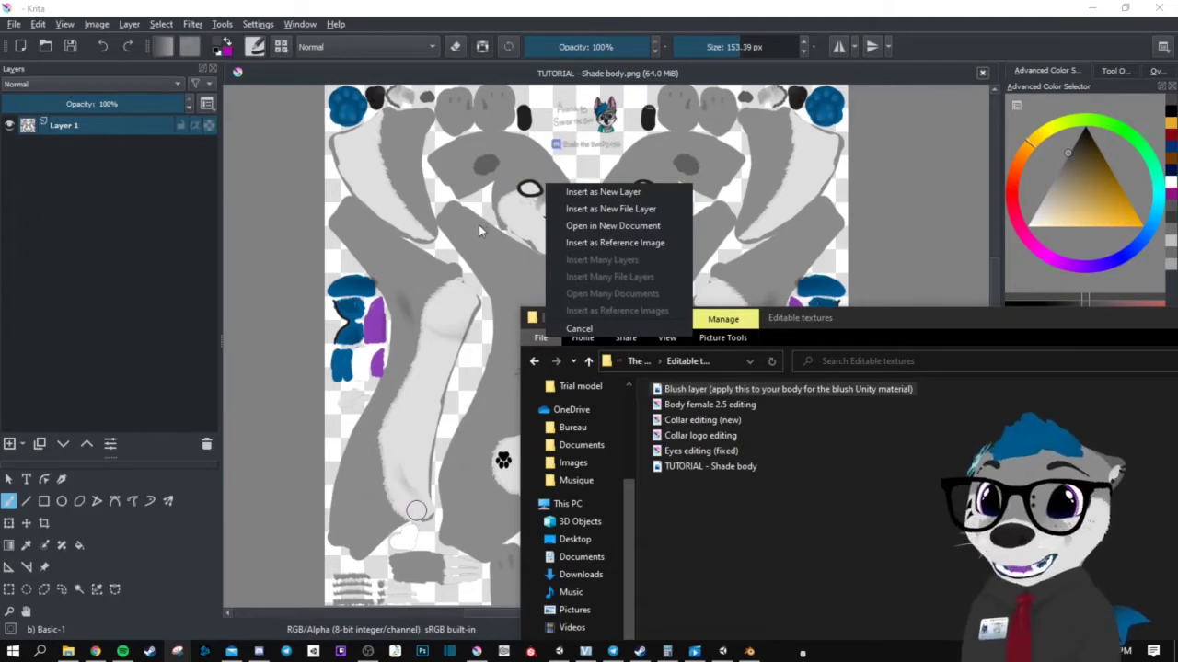
{"action": "left_click", "coordinate": [585, 194]}
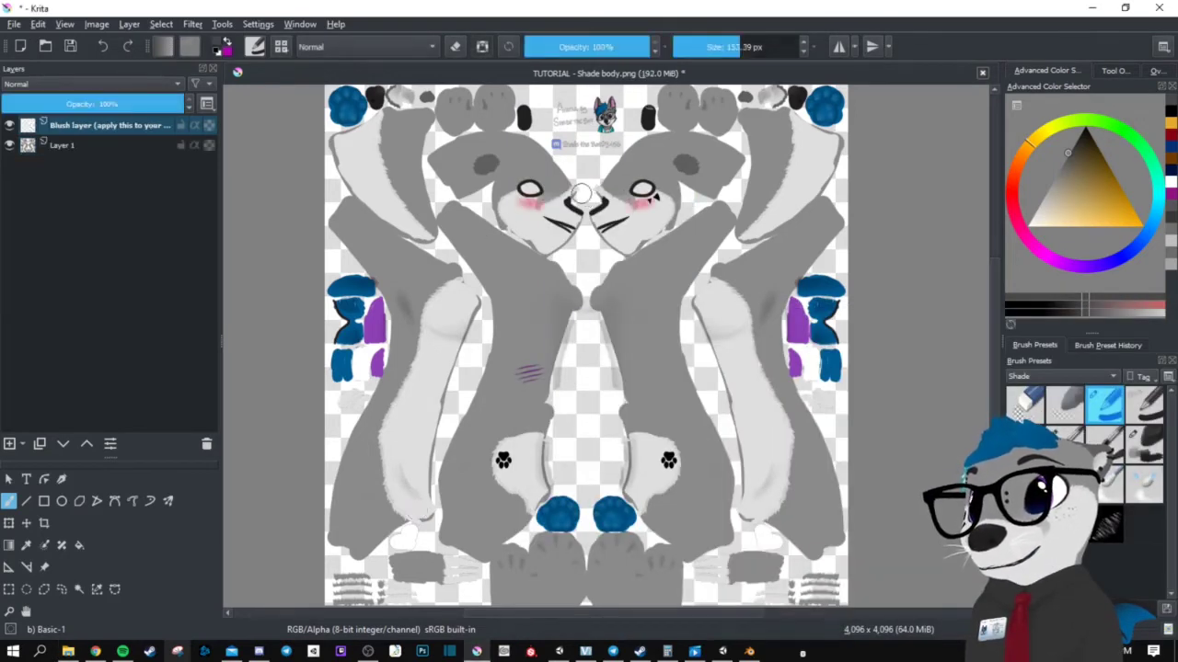
Save As 'TUTORIAL - Shade body blush.png' in Editable textures, accepting the PNG options.
{"action": "left_click", "coordinate": [14, 24]}
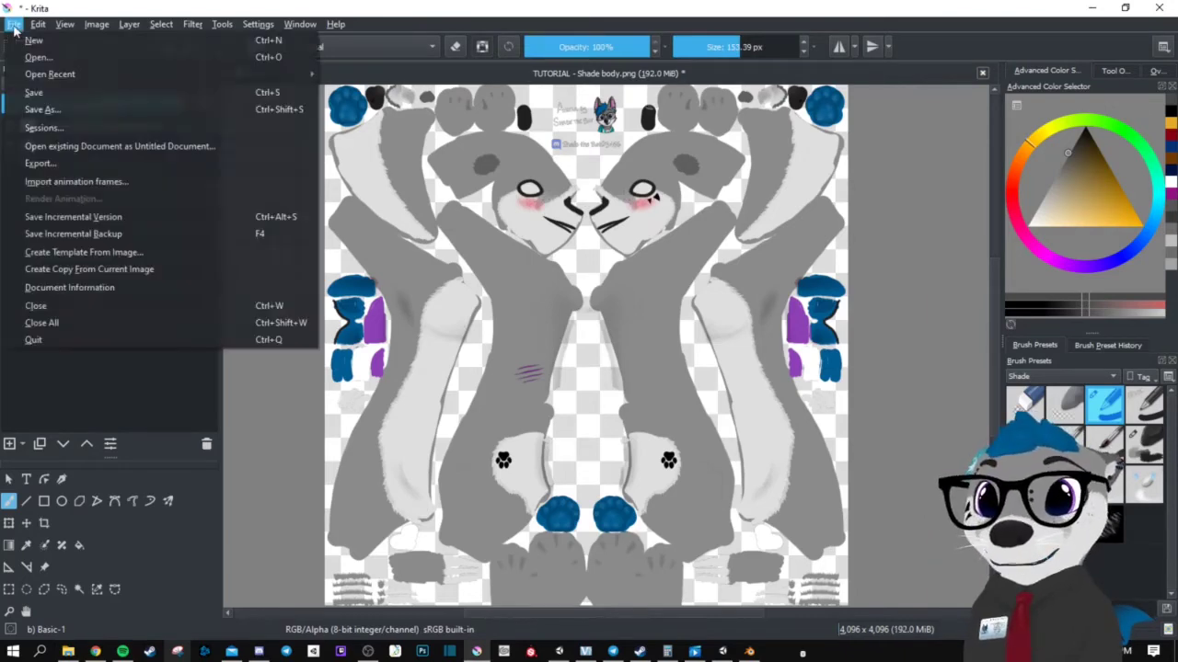
{"action": "left_click", "coordinate": [59, 108]}
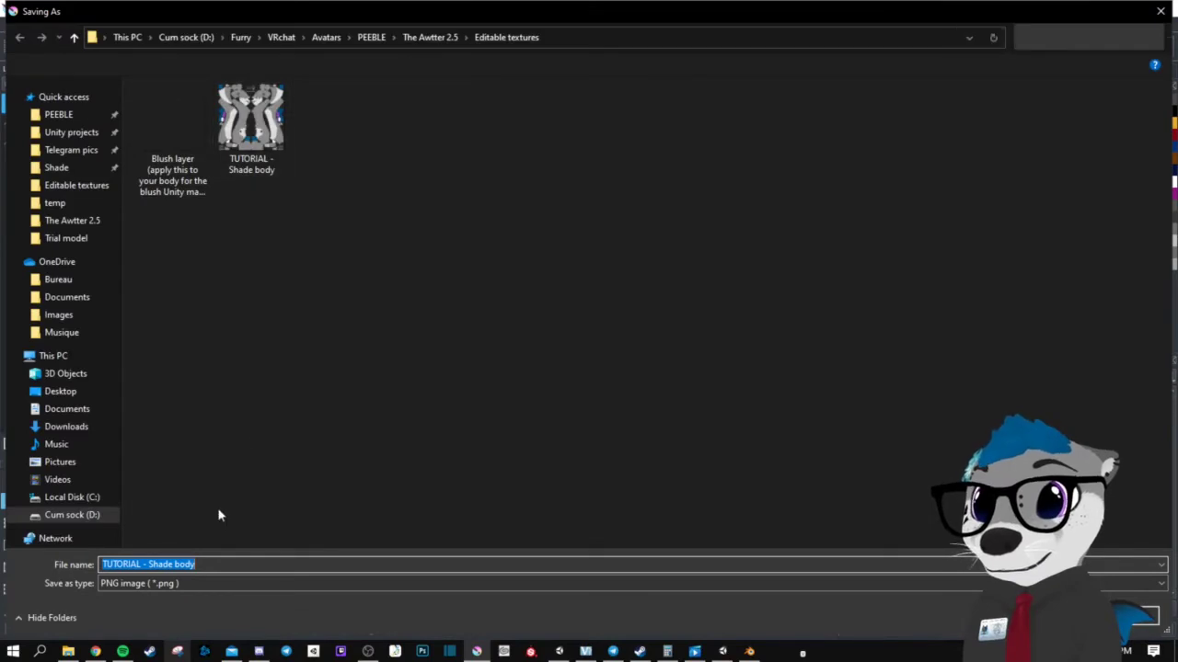
{"action": "left_click", "coordinate": [220, 566]}
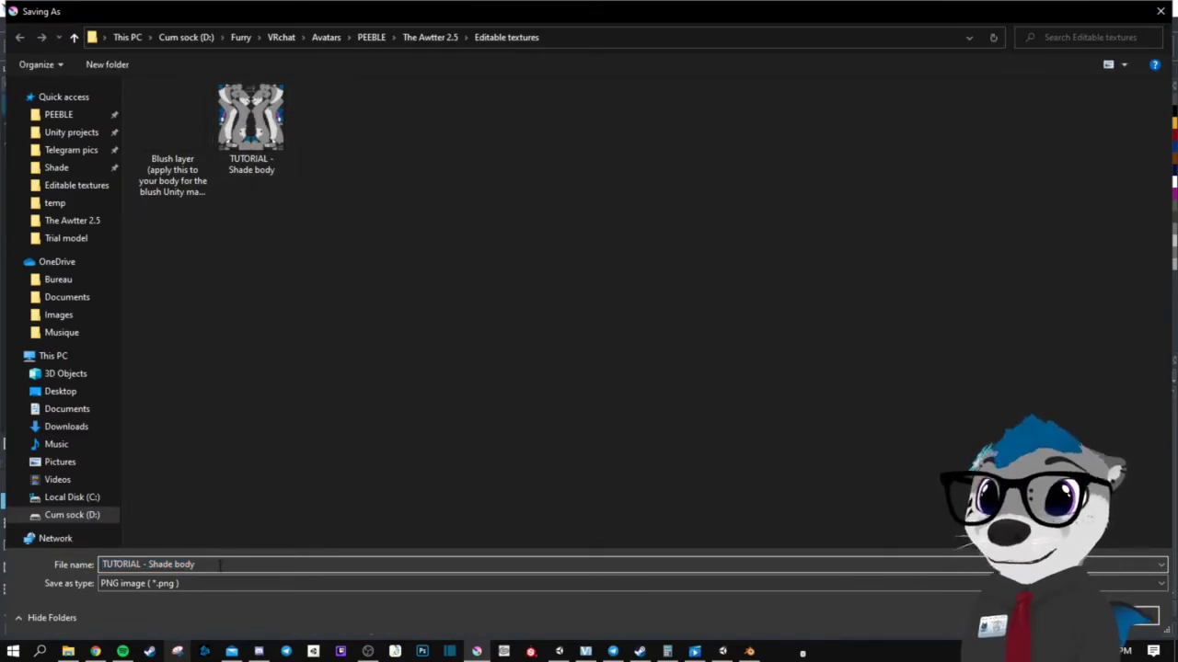
{"action": "type", "text": "blush"}
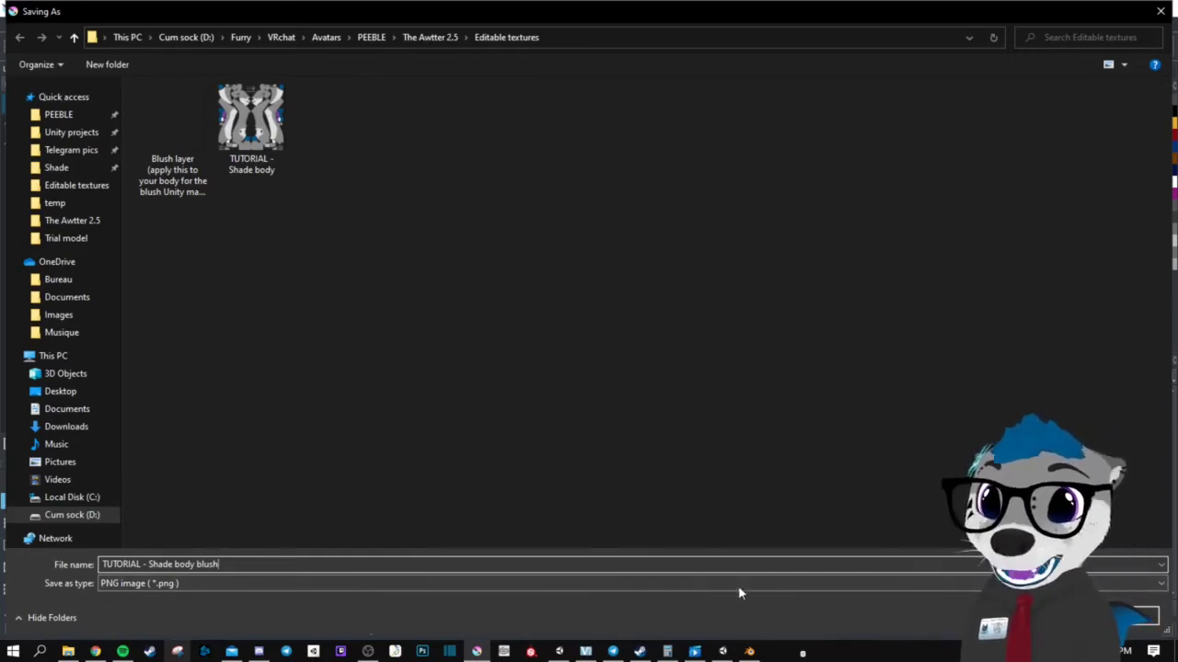
{"action": "left_click", "coordinate": [1141, 617]}
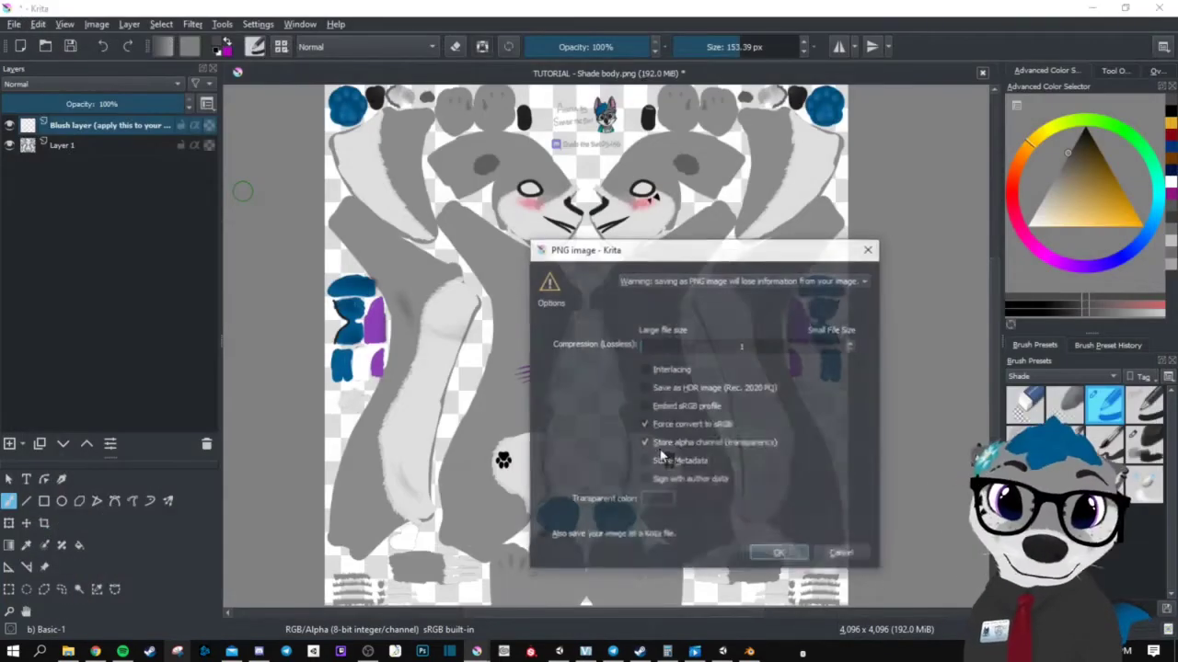
{"action": "left_click", "coordinate": [780, 555]}
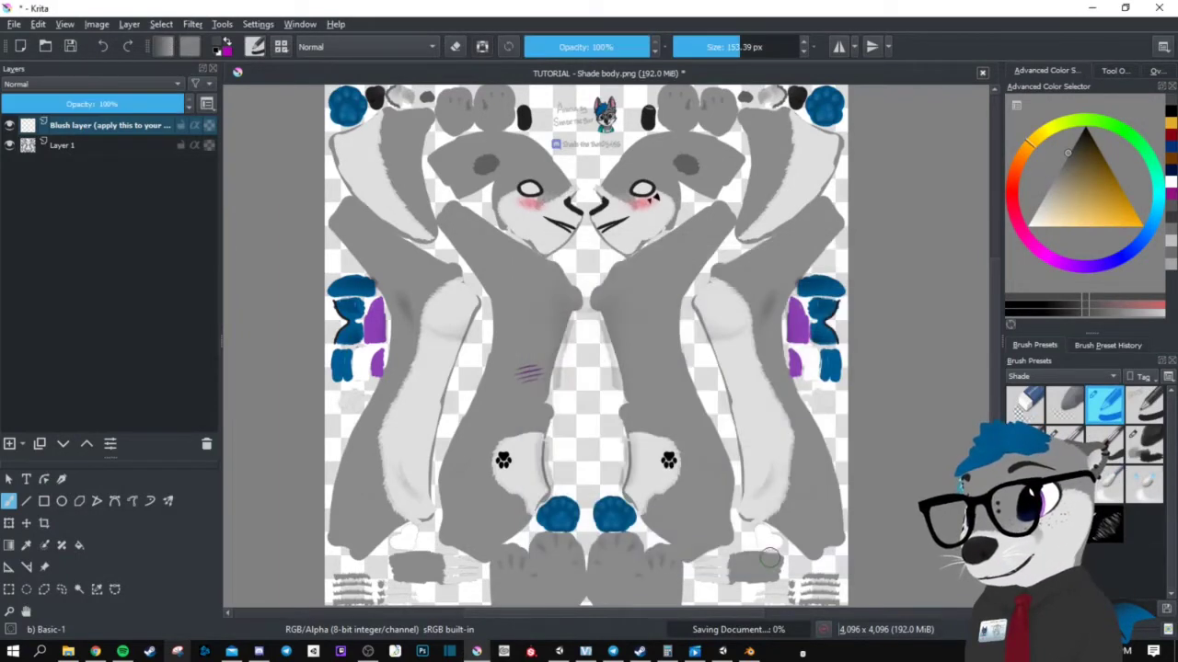
Import the TUTORIAL - Shade body blush texture into Unity's Shade folder.
{"action": "left_click", "coordinate": [1092, 8]}
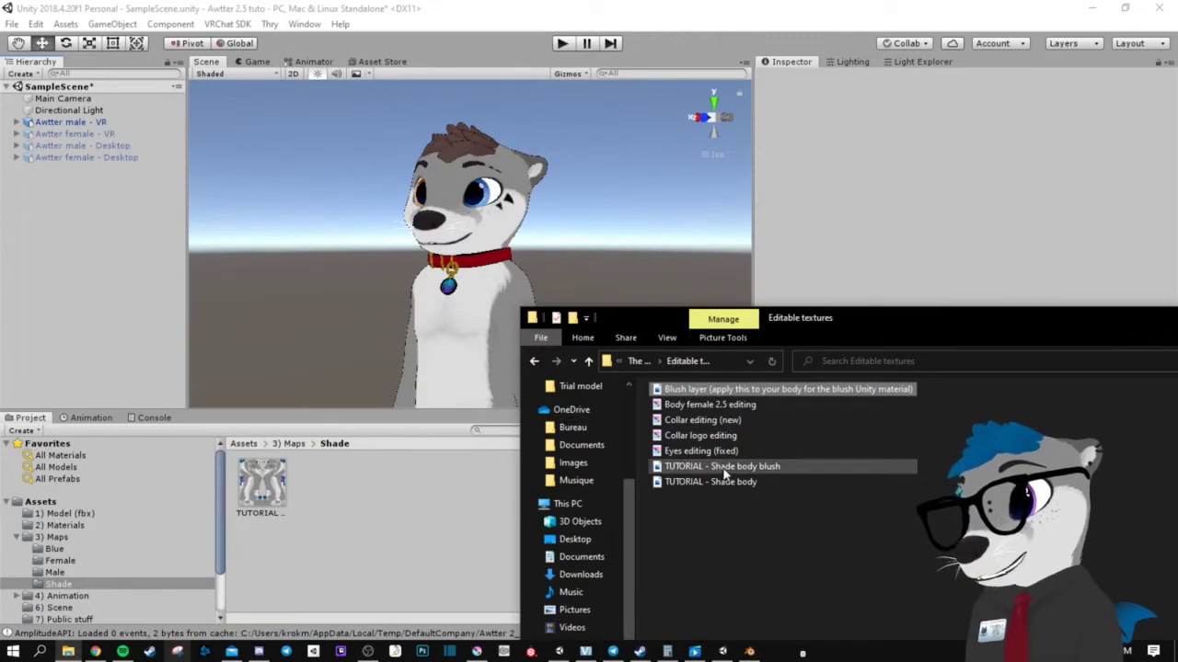
{"action": "left_click_drag", "start_coordinate": [722, 474], "coordinate": [358, 511]}
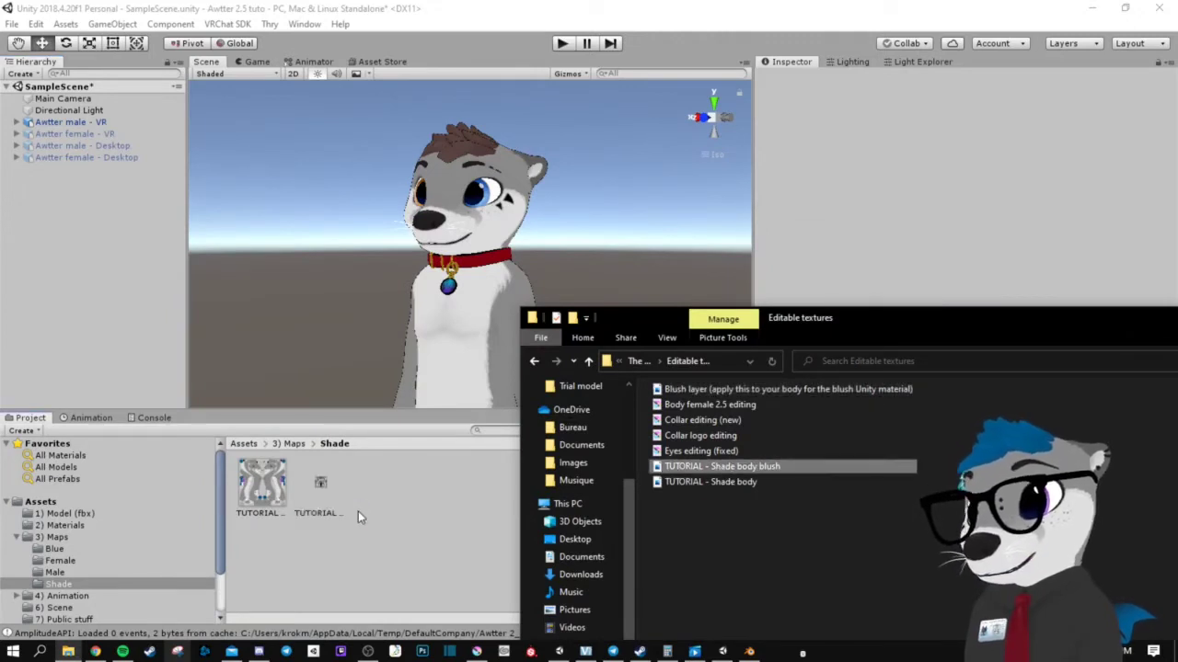
{"action": "left_click", "coordinate": [312, 575]}
Set the blush texture to Alpha Is Transparency with a 4096 maximum size.
{"action": "left_click", "coordinate": [336, 488]}
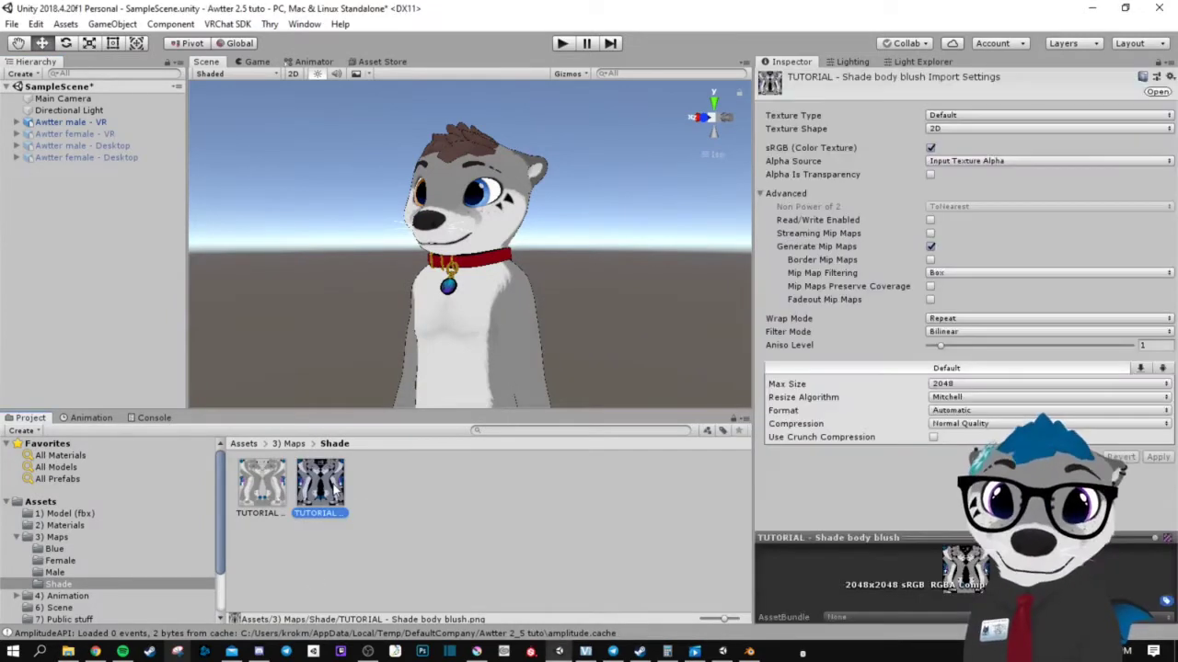
{"action": "left_click", "coordinate": [930, 174]}
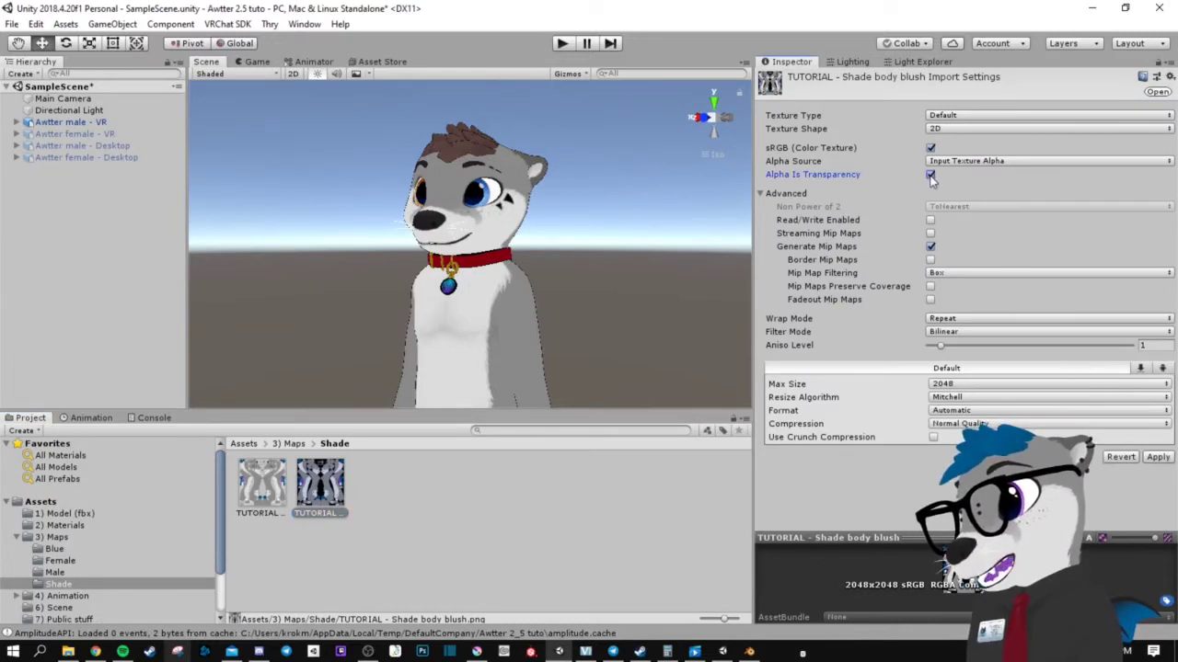
{"action": "left_click", "coordinate": [988, 384]}
{"action": "left_click", "coordinate": [956, 514]}
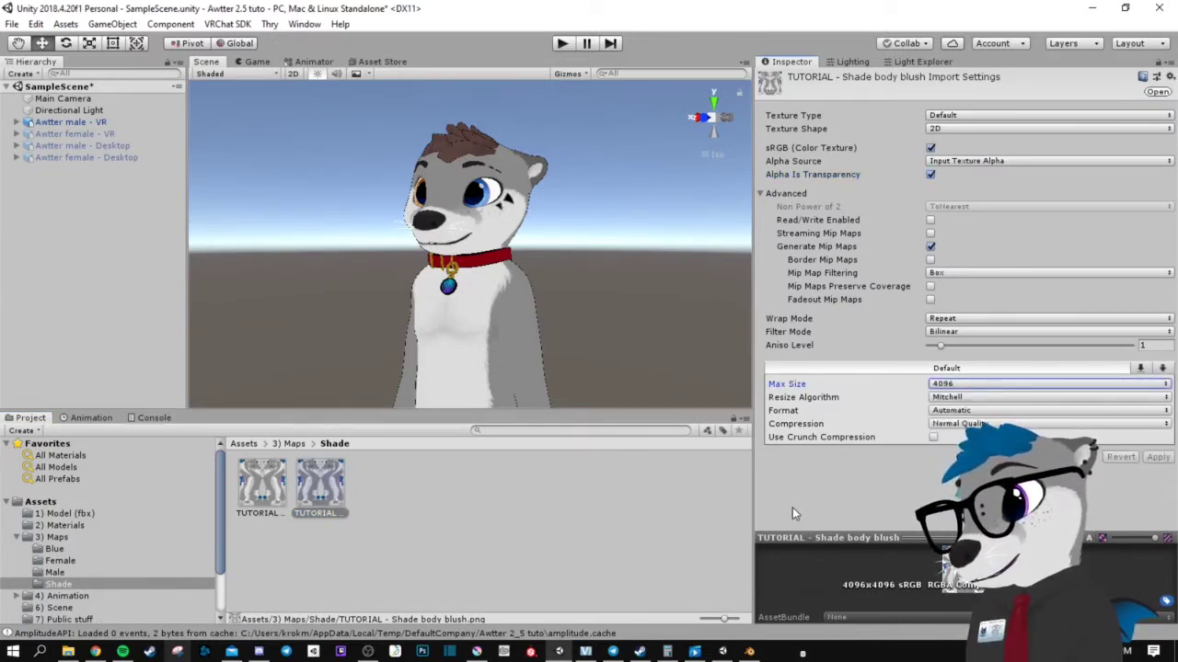
{"action": "left_click", "coordinate": [529, 524]}
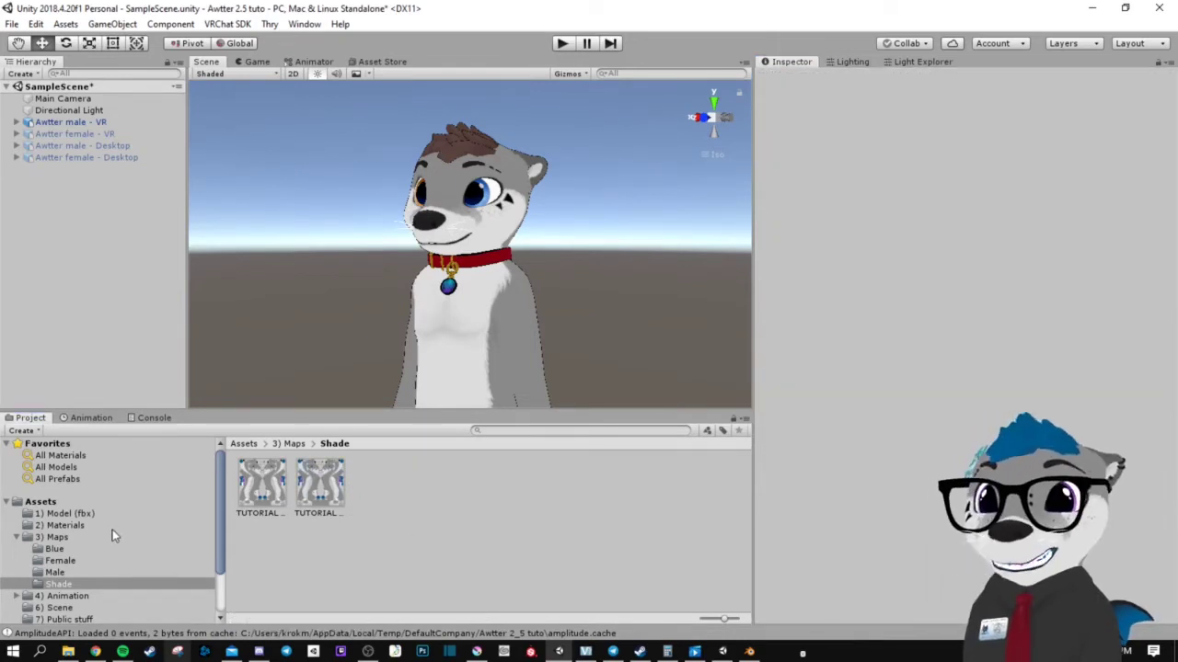
Assign the TUTORIAL - Shade body blush texture to the Blush M material's Texture slot.
{"action": "left_click", "coordinate": [67, 526]}
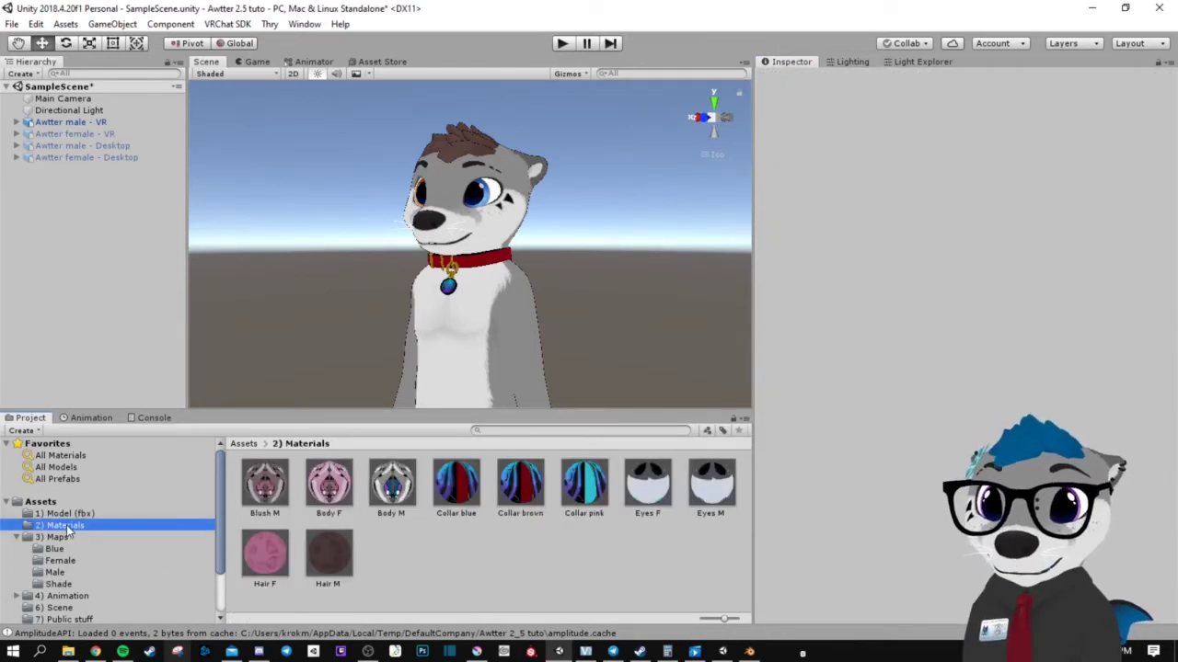
{"action": "left_click", "coordinate": [266, 483]}
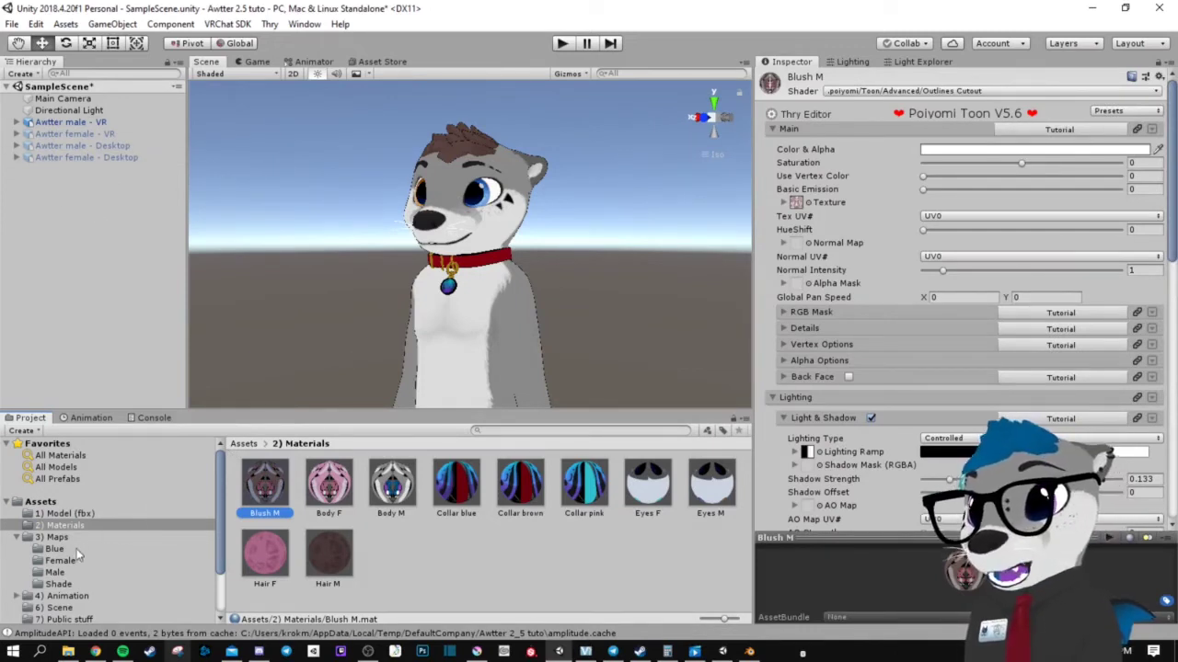
{"action": "left_click", "coordinate": [59, 585]}
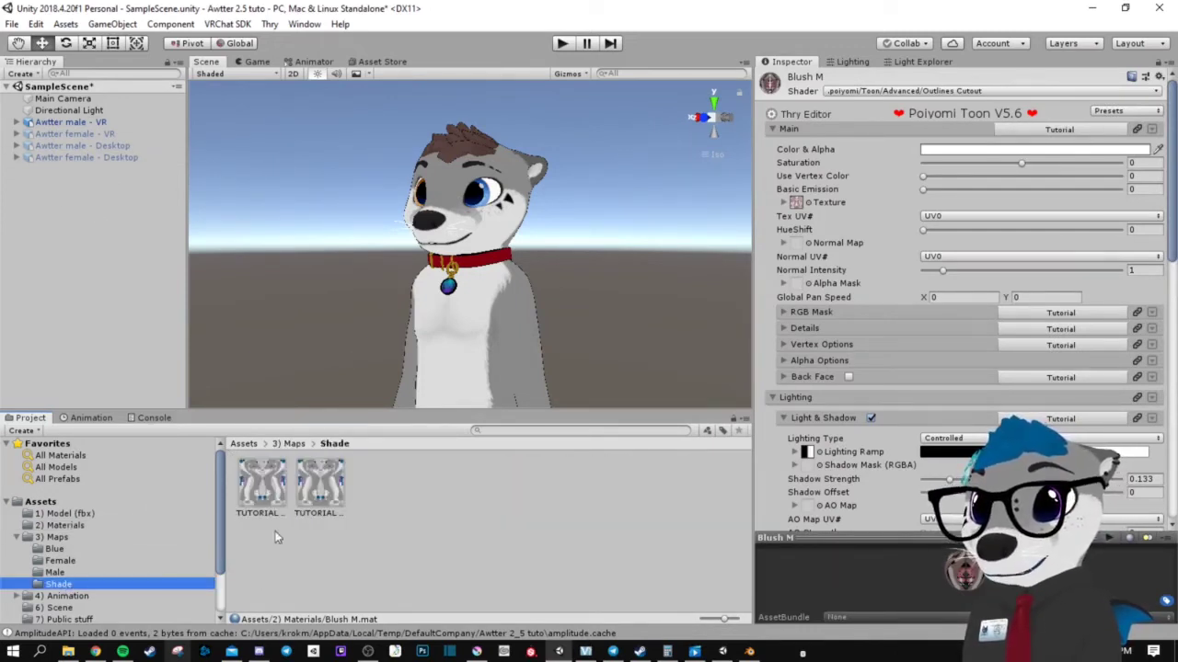
{"action": "left_click_drag", "start_coordinate": [323, 498], "coordinate": [807, 206]}
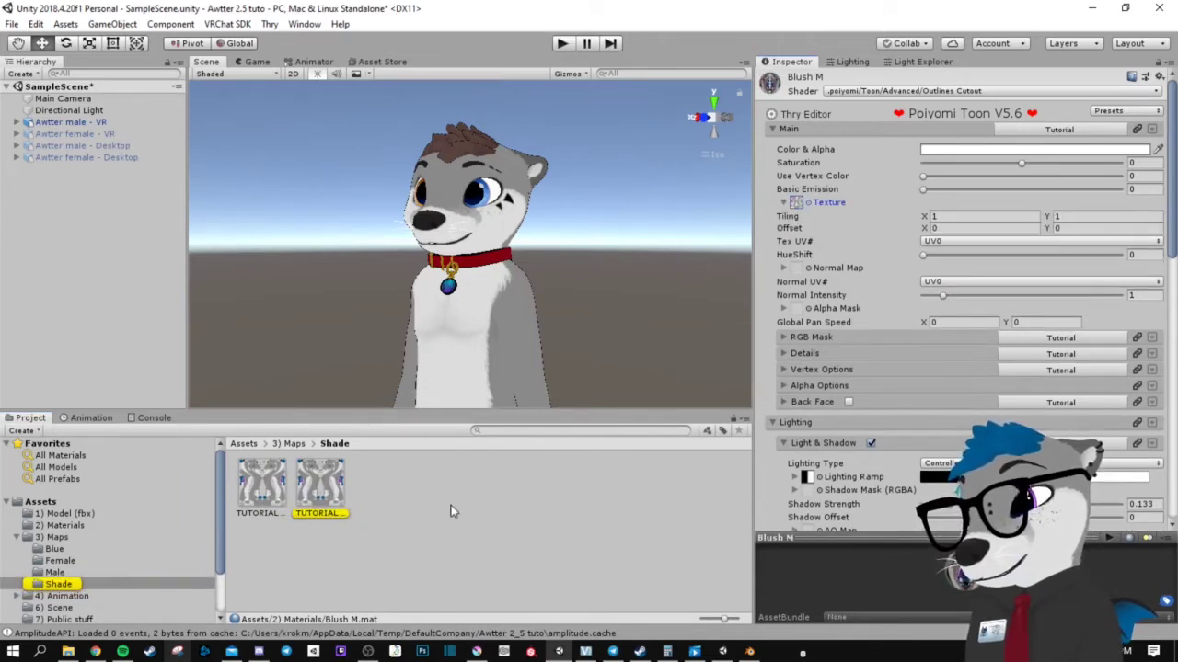
{"action": "left_click", "coordinate": [322, 474]}
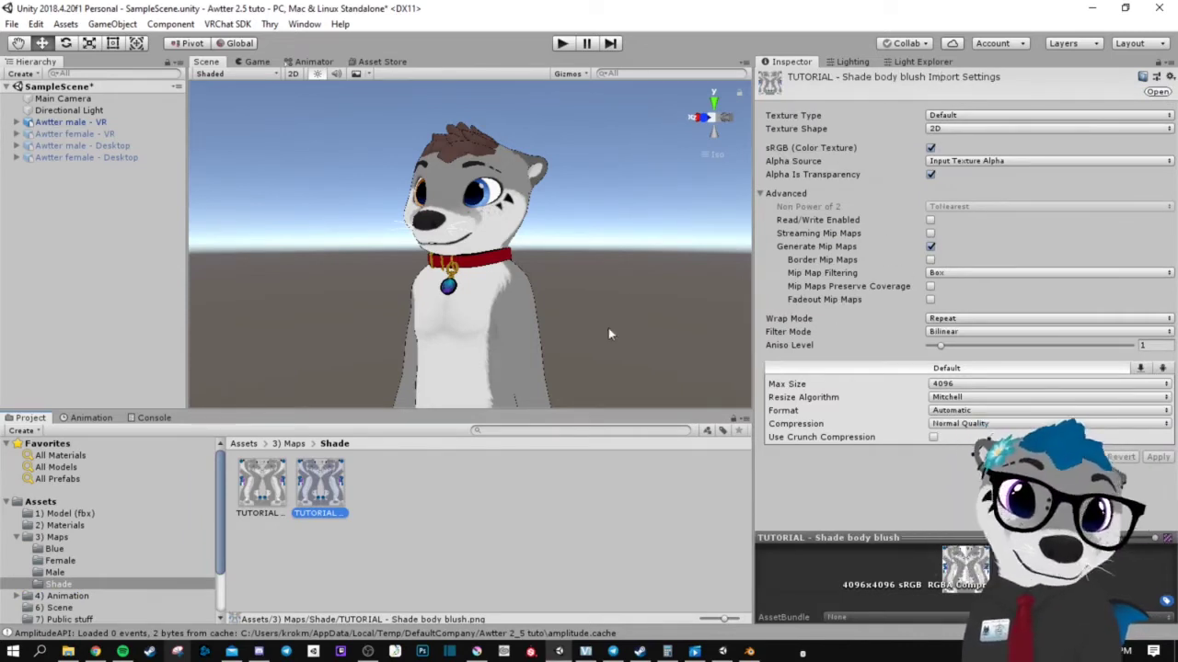
{"action": "left_click", "coordinate": [546, 486]}
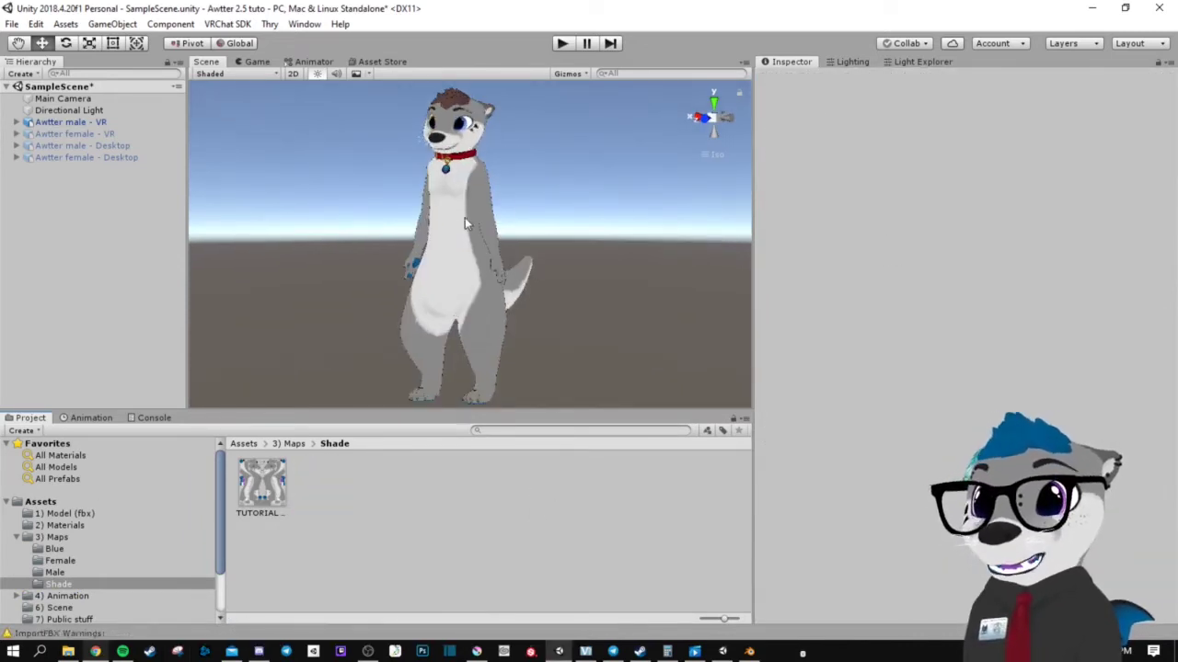
Orbit and pan the Scene view in close to the gray avatar's face and chest.
{"action": "left_click_drag", "start_coordinate": [464, 218], "coordinate": [555, 218], "text": "alt"}
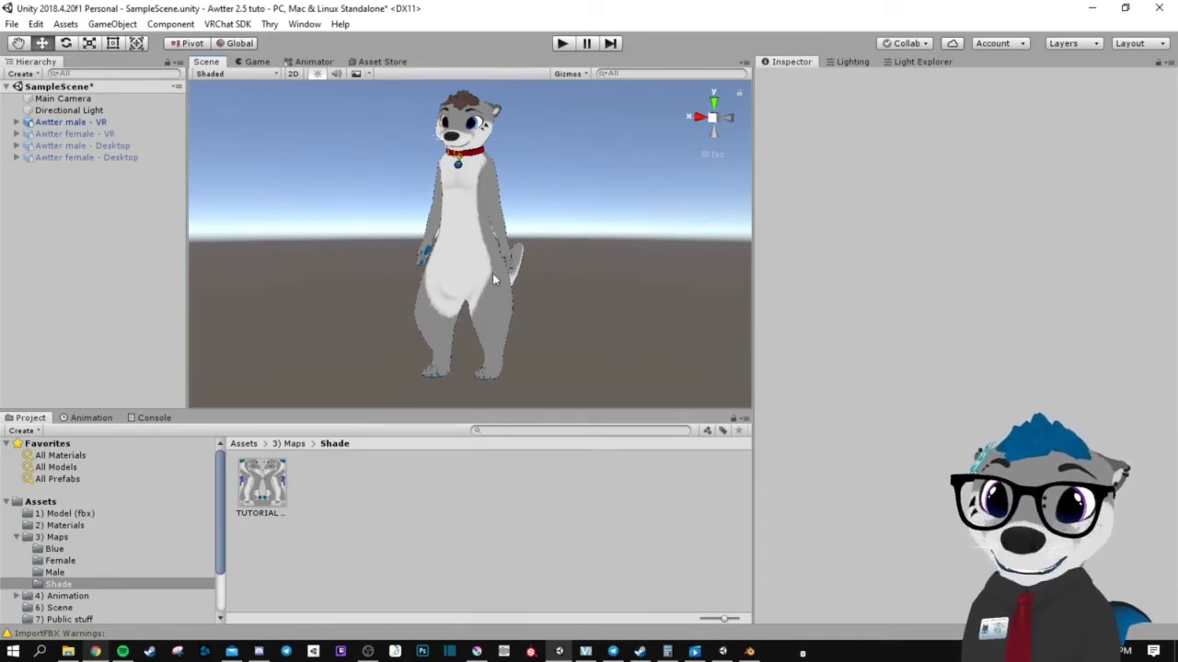
{"action": "middle_click_drag", "start_coordinate": [574, 259], "coordinate": [541, 280]}
{"action": "left_click_drag", "start_coordinate": [541, 281], "coordinate": [506, 269], "text": "alt"}
{"action": "mouse_move", "coordinate": [506, 270]}
{"action": "middle_mouse_down"}
{"action": "mouse_move", "coordinate": [486, 267]}
{"action": "mouse_move", "coordinate": [522, 272]}
{"action": "middle_mouse_up"}
{"action": "left_click", "coordinate": [59, 124]}
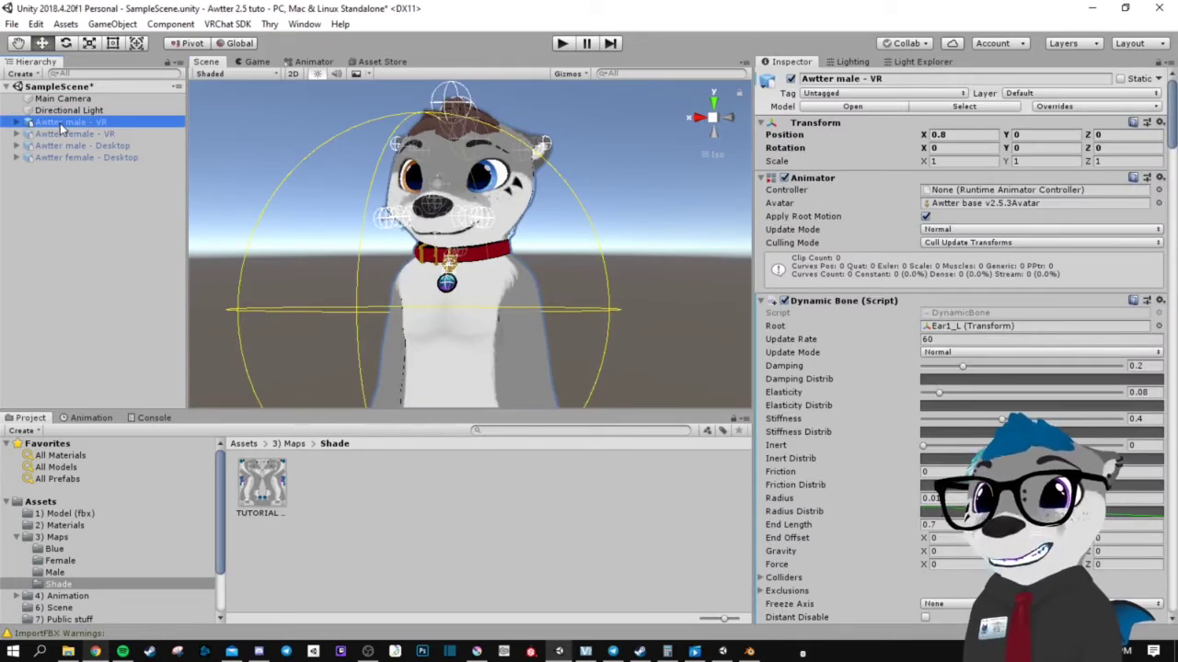
Unpack the Awtter male - VR prefab and delete its Collar object.
{"action": "right_click", "coordinate": [60, 123]}
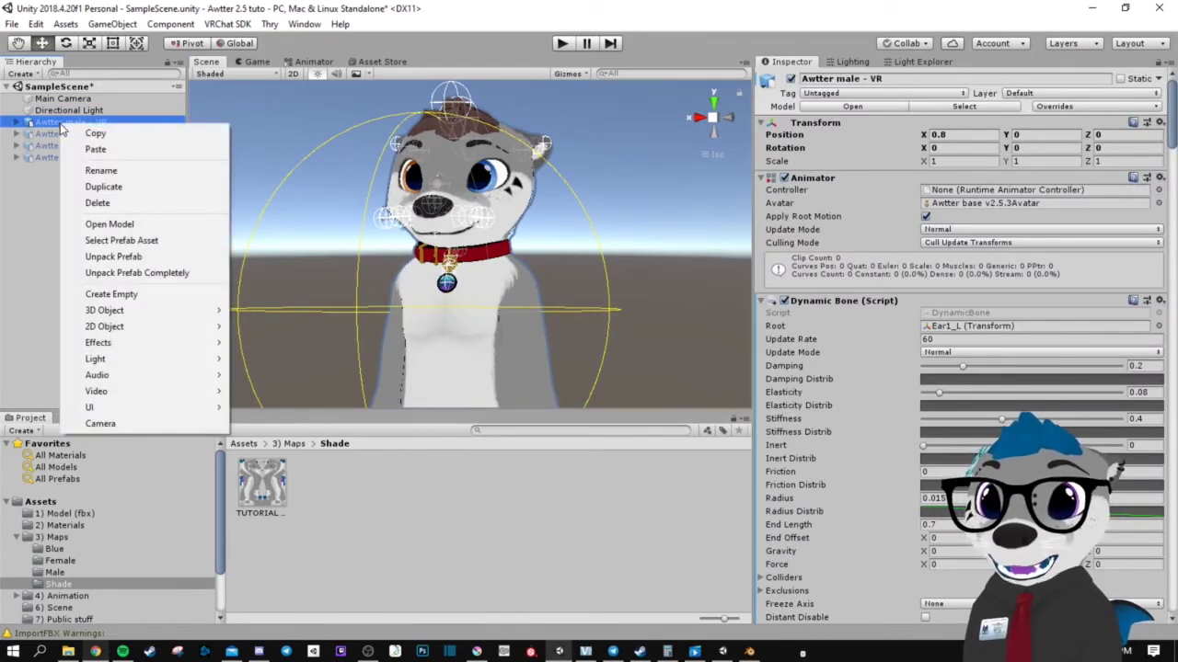
{"action": "left_click", "coordinate": [120, 257]}
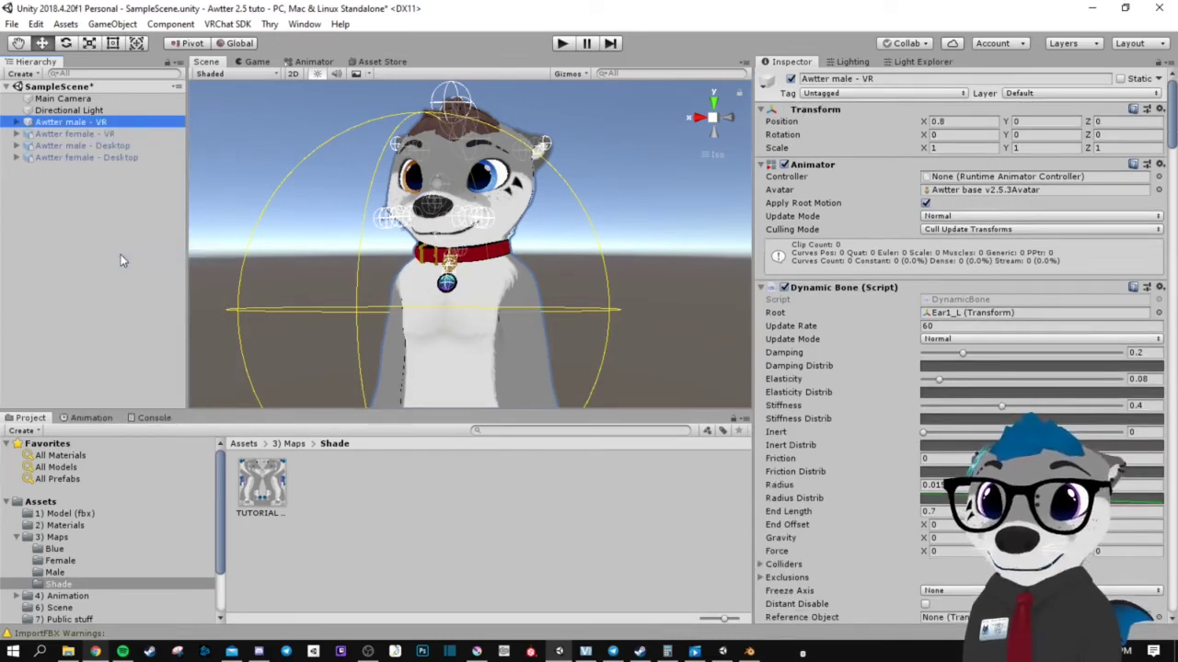
{"action": "left_click", "coordinate": [15, 124]}
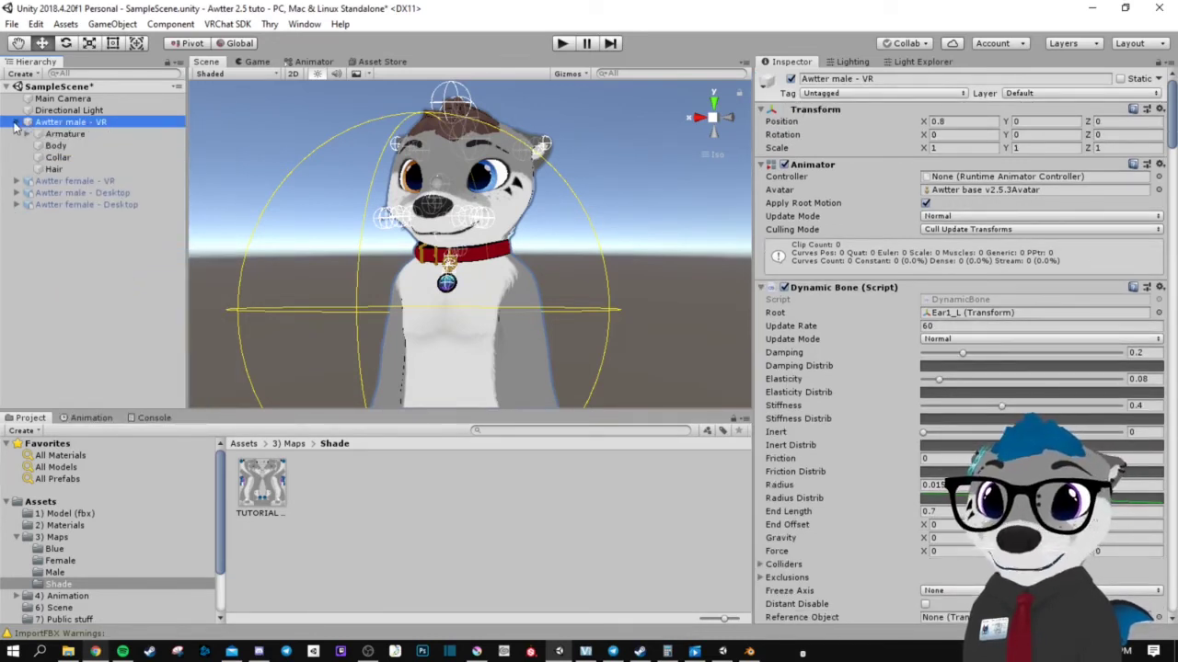
{"action": "left_click", "coordinate": [66, 158]}
{"action": "right_click", "coordinate": [67, 158]}
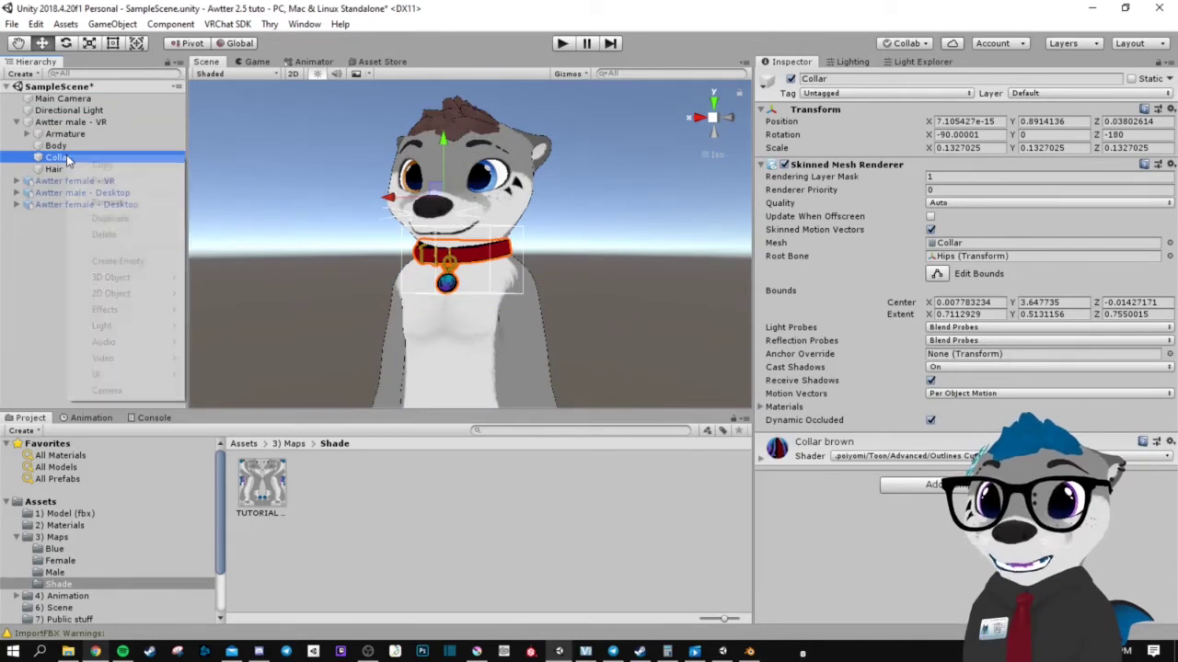
{"action": "left_click", "coordinate": [104, 234]}
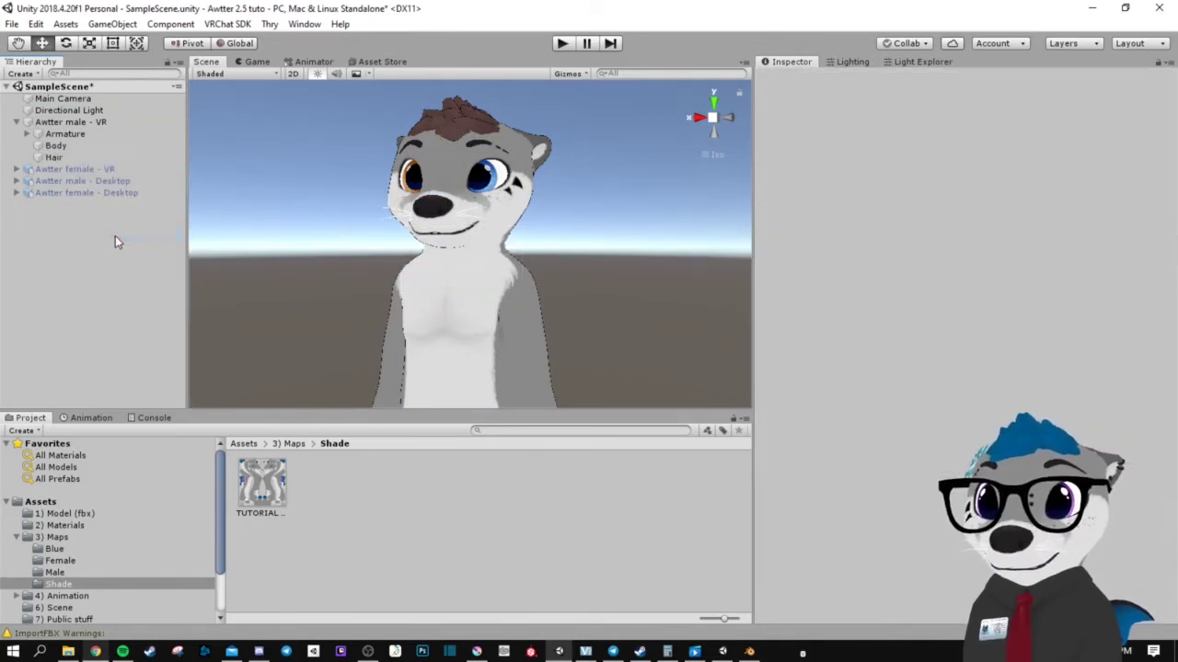
{"action": "left_click", "coordinate": [60, 146]}
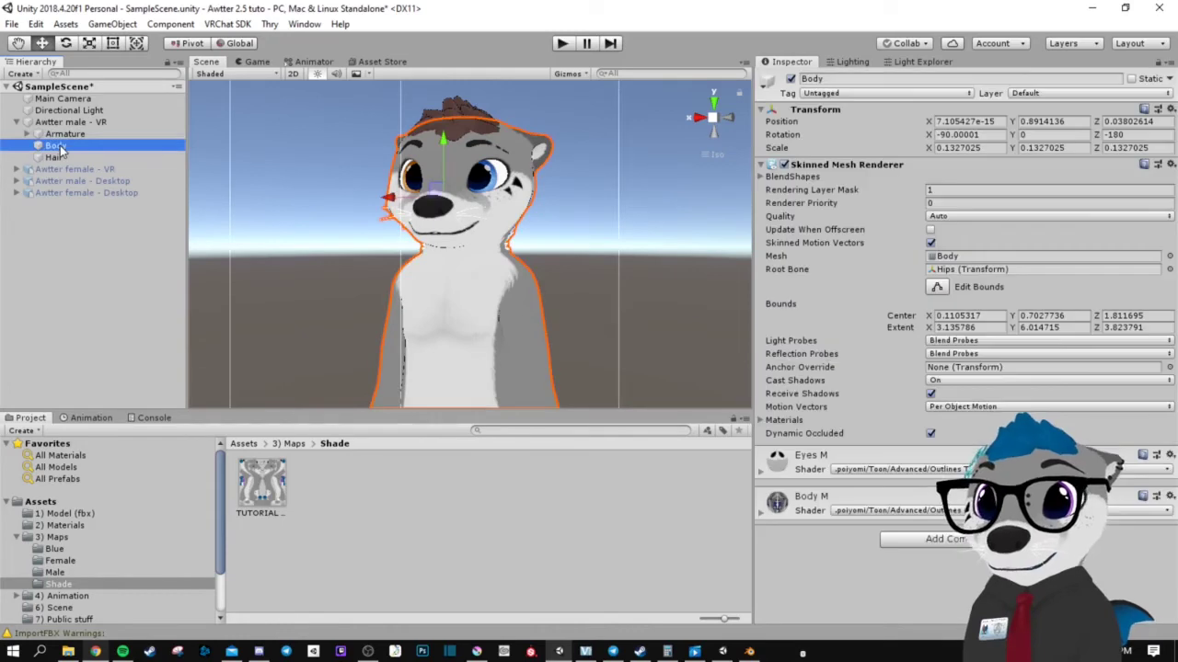
Set the Body mesh's Neck blendshape to 77.
{"action": "left_click", "coordinate": [761, 176]}
{"action": "scroll", "coordinate": [797, 307], "scroll_direction": "down", "scroll_amount": 10}
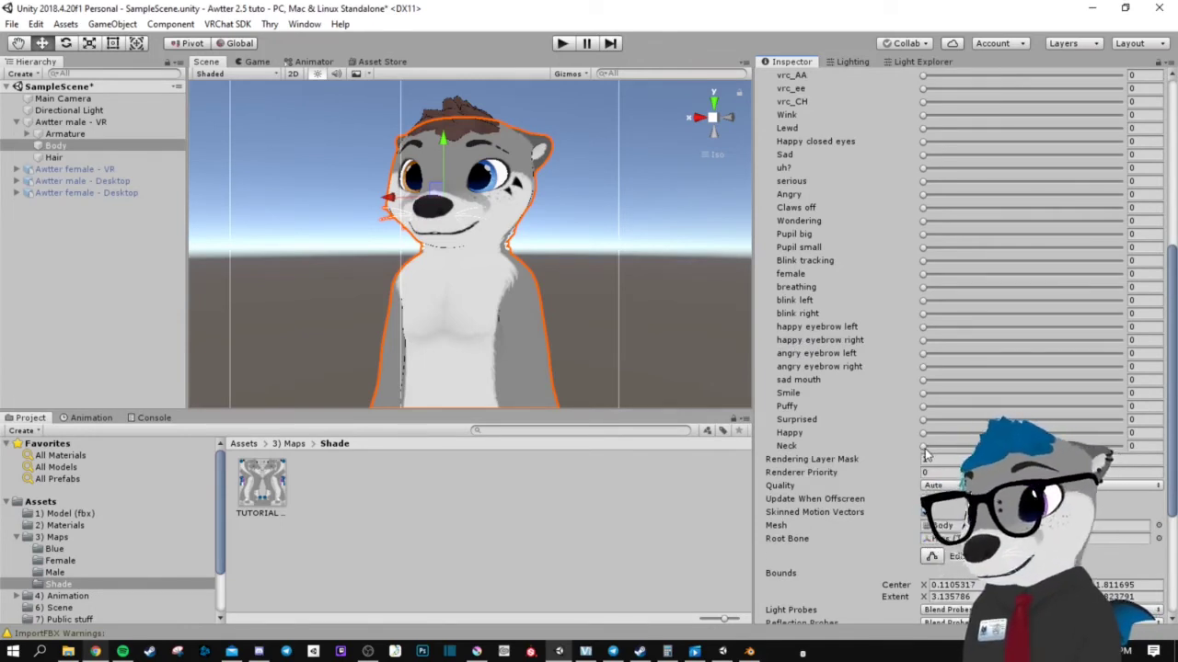
{"action": "left_click_drag", "start_coordinate": [932, 451], "coordinate": [1139, 457]}
{"action": "double_click", "coordinate": [1137, 446]}
{"action": "type", "text": "77"}
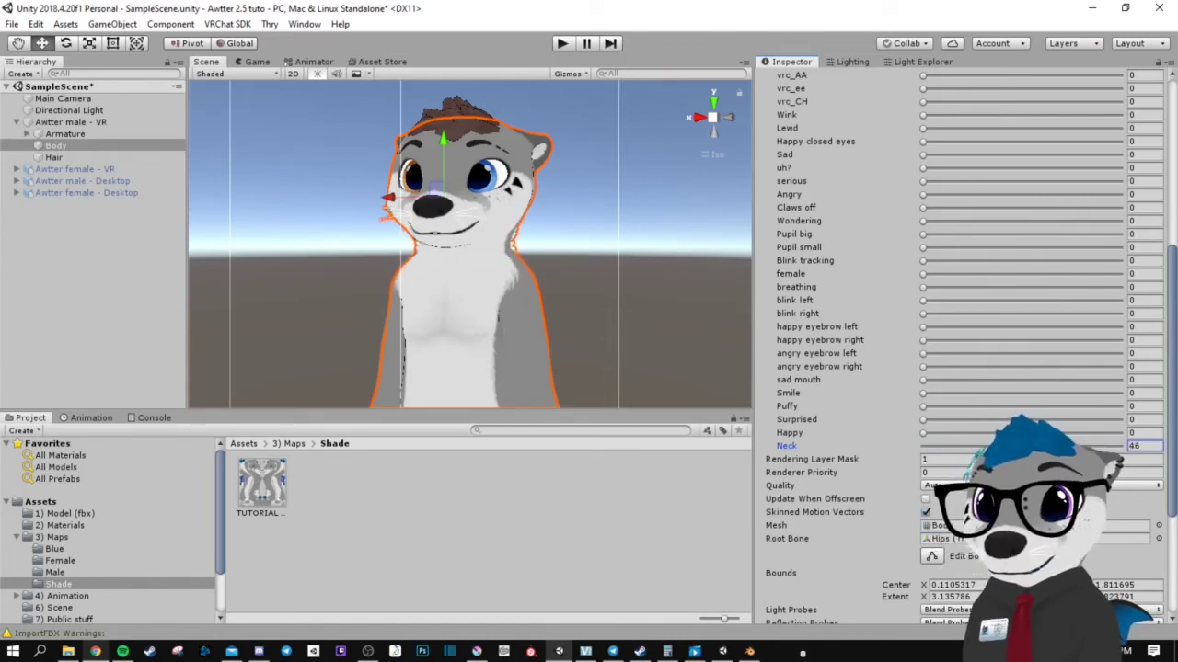
{"action": "left_click", "coordinate": [324, 308]}
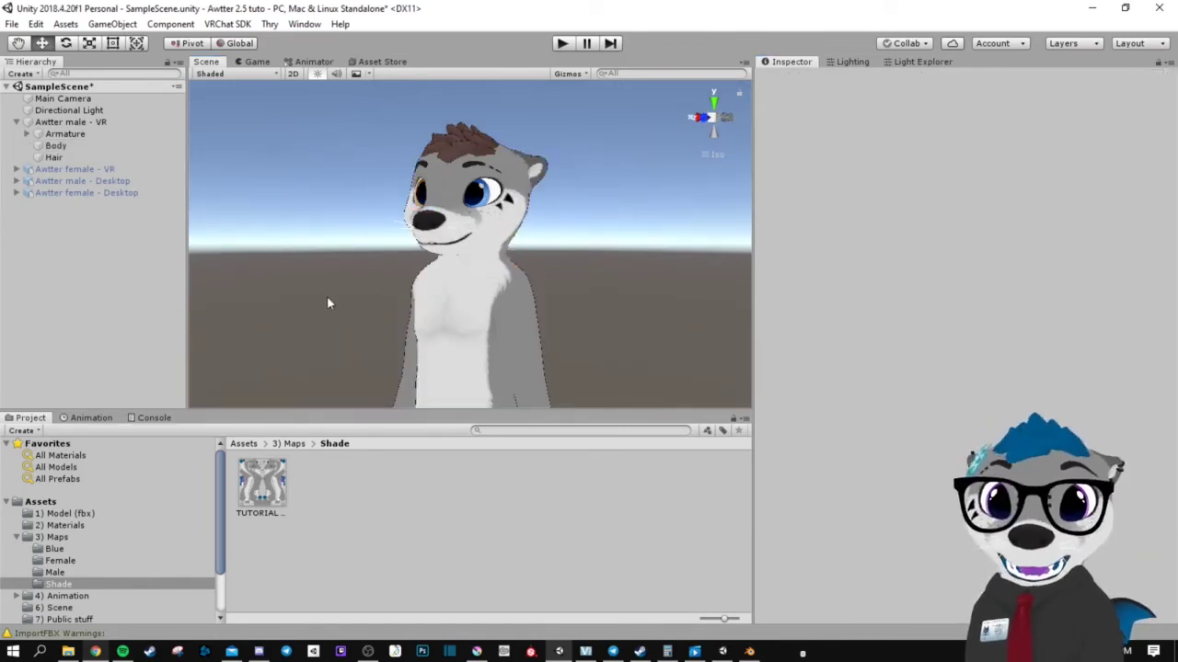
In the VRChat SDK Builder, Auto Fix the mipmap streaming warning and Build & Publish for Windows.
{"action": "left_click", "coordinate": [229, 28]}
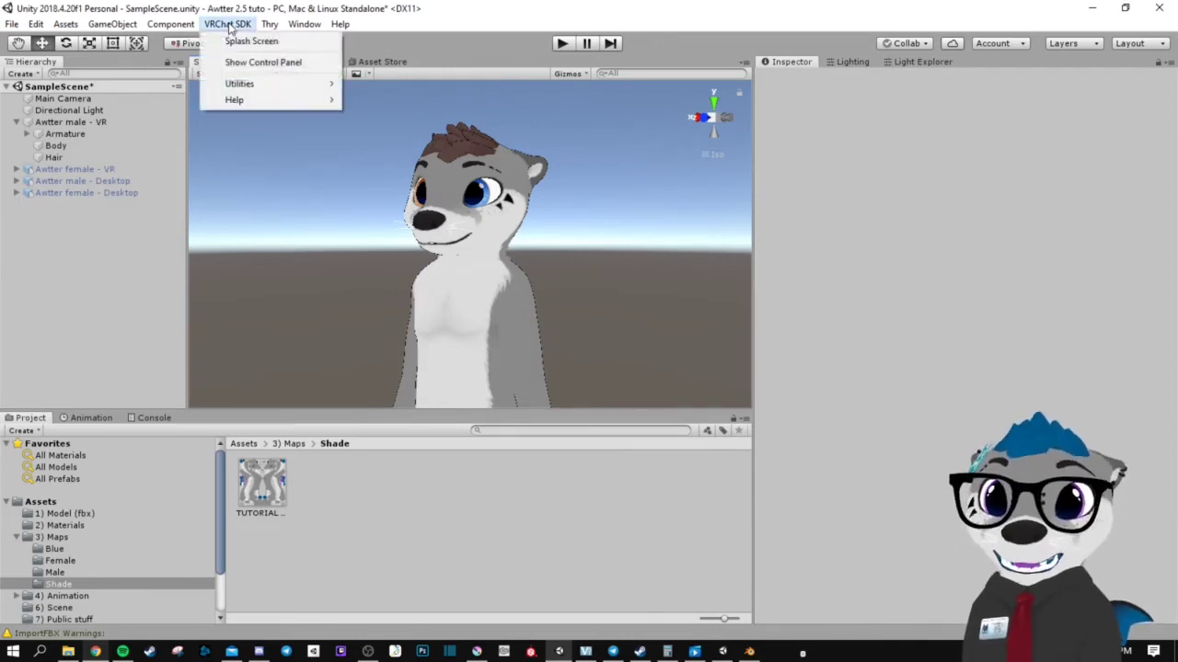
{"action": "left_click", "coordinate": [259, 64]}
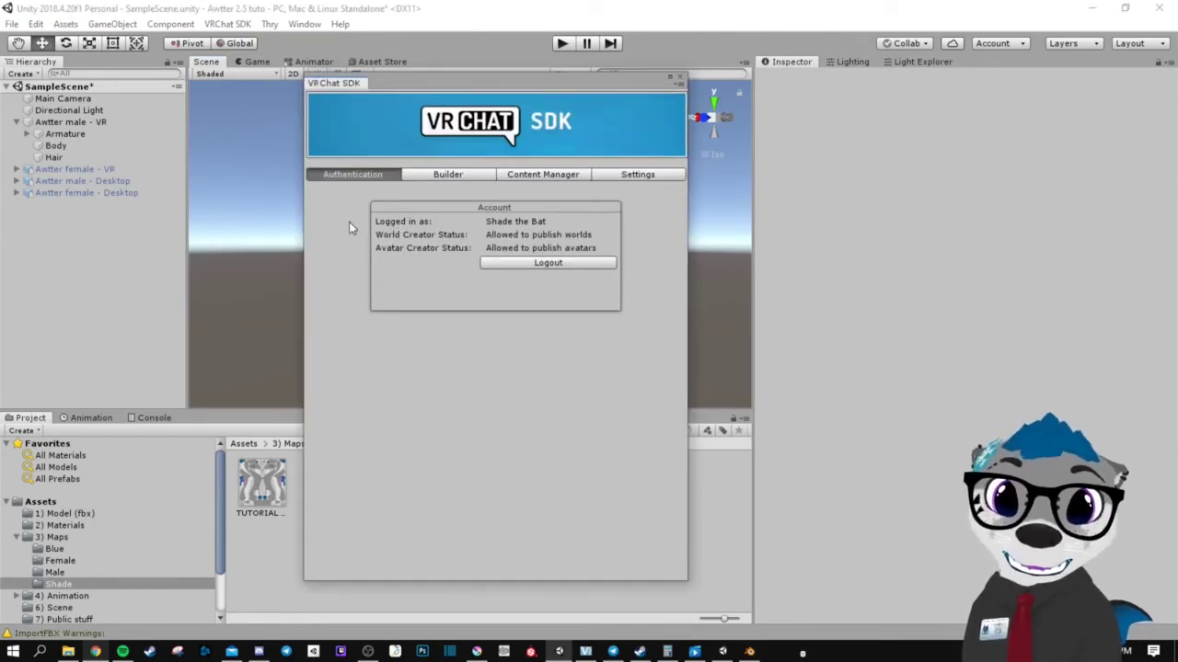
{"action": "left_click", "coordinate": [442, 175]}
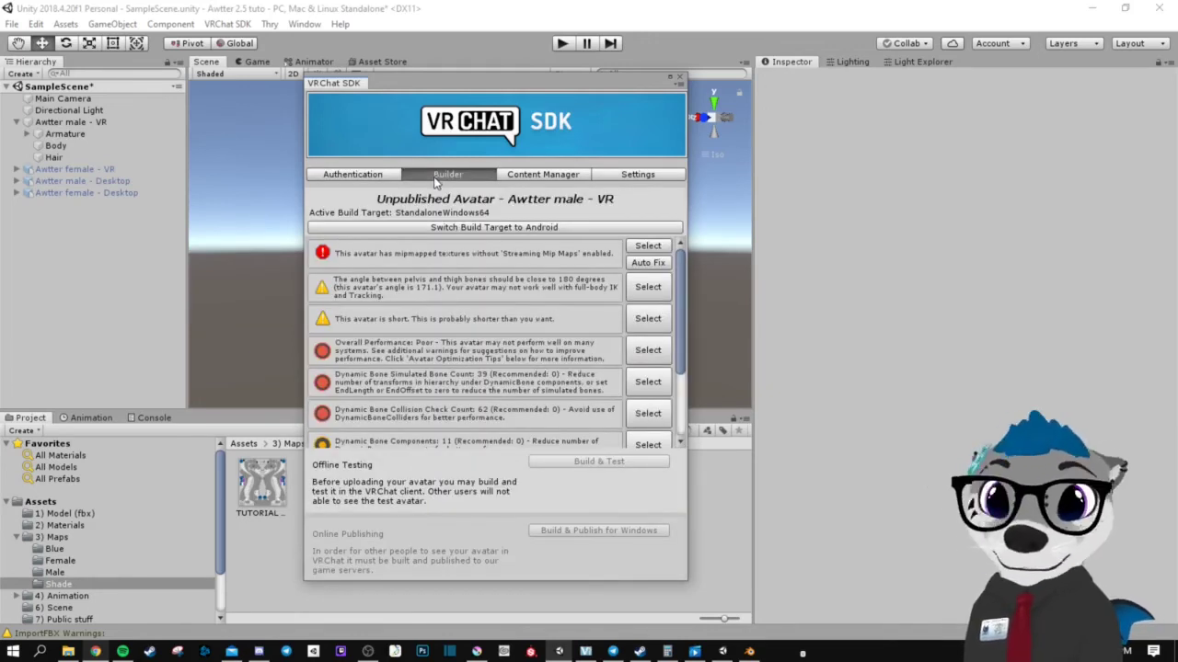
{"action": "left_click", "coordinate": [642, 264]}
{"action": "left_click_drag", "start_coordinate": [480, 86], "coordinate": [497, 77]}
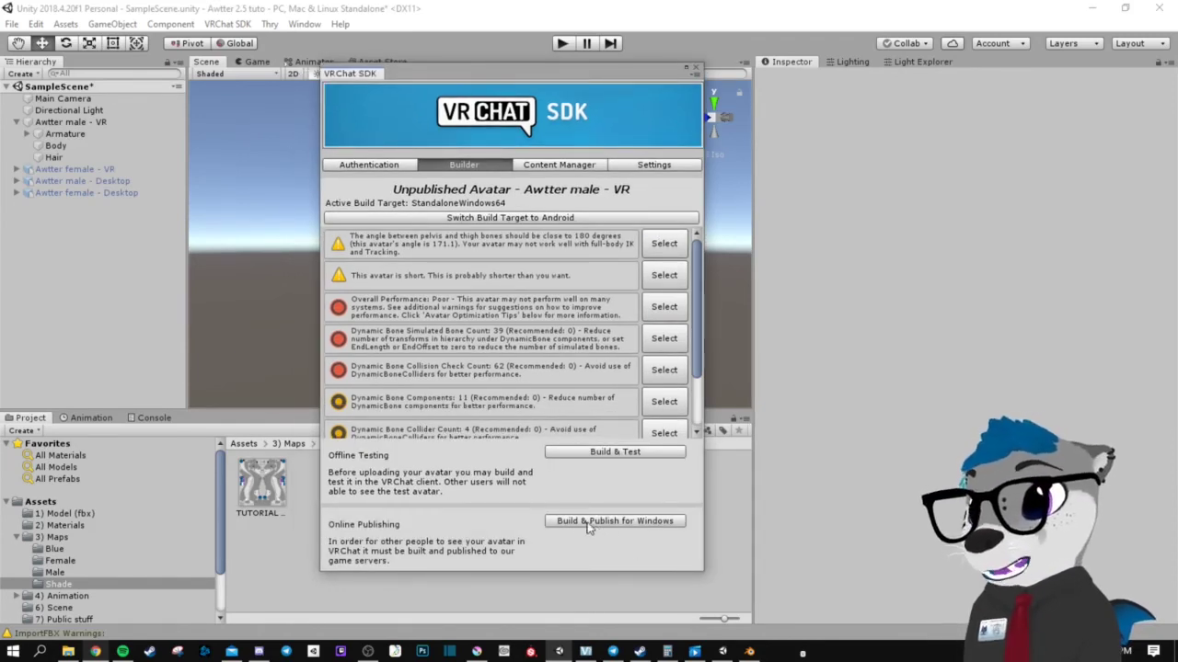
{"action": "left_click", "coordinate": [628, 525]}
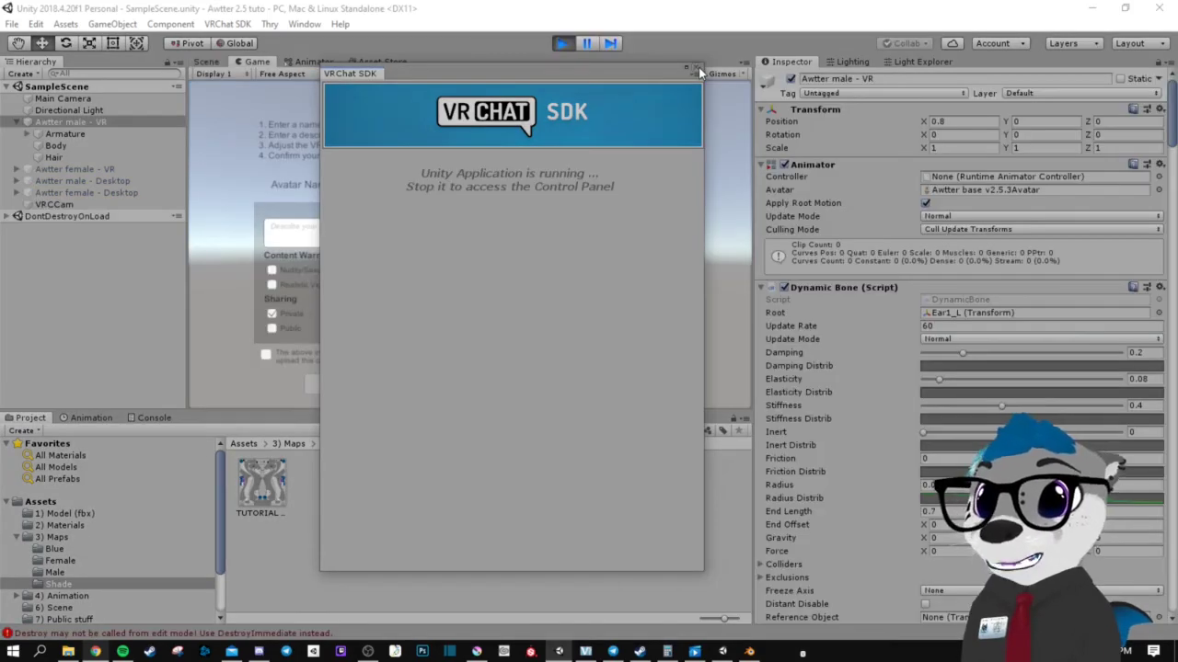
{"action": "left_click", "coordinate": [698, 67]}
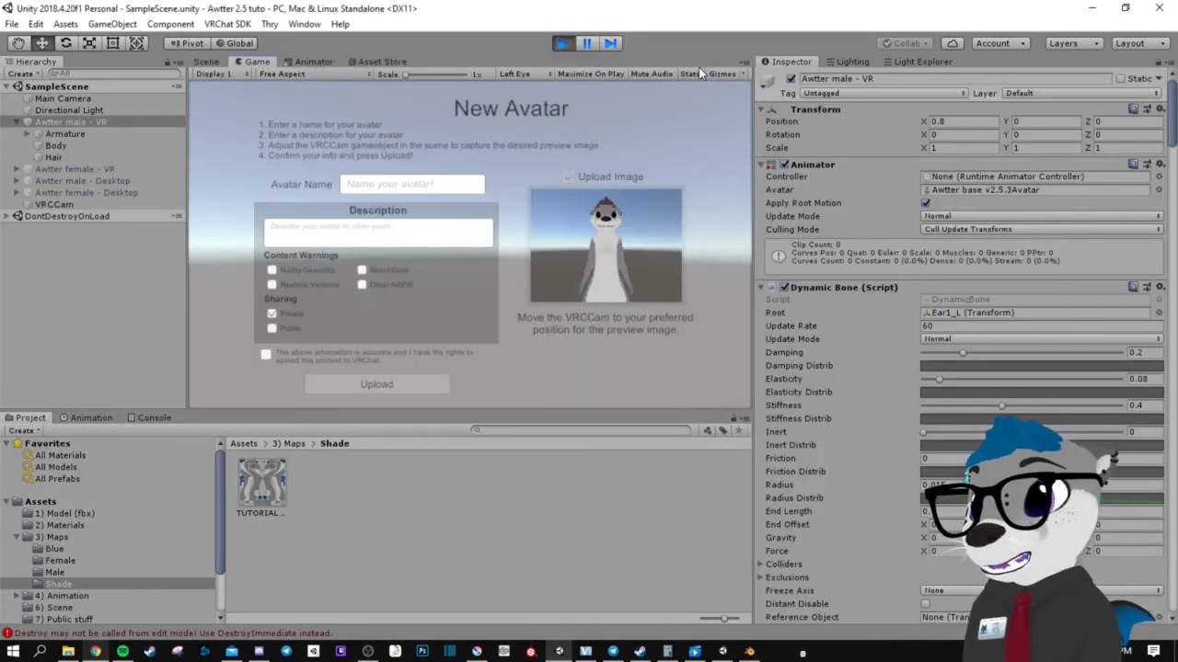
Name the avatar 'nameojehfd' and tick the upload-rights confirmation.
{"action": "left_click", "coordinate": [458, 184]}
{"action": "type", "text": "nameojehfd"}
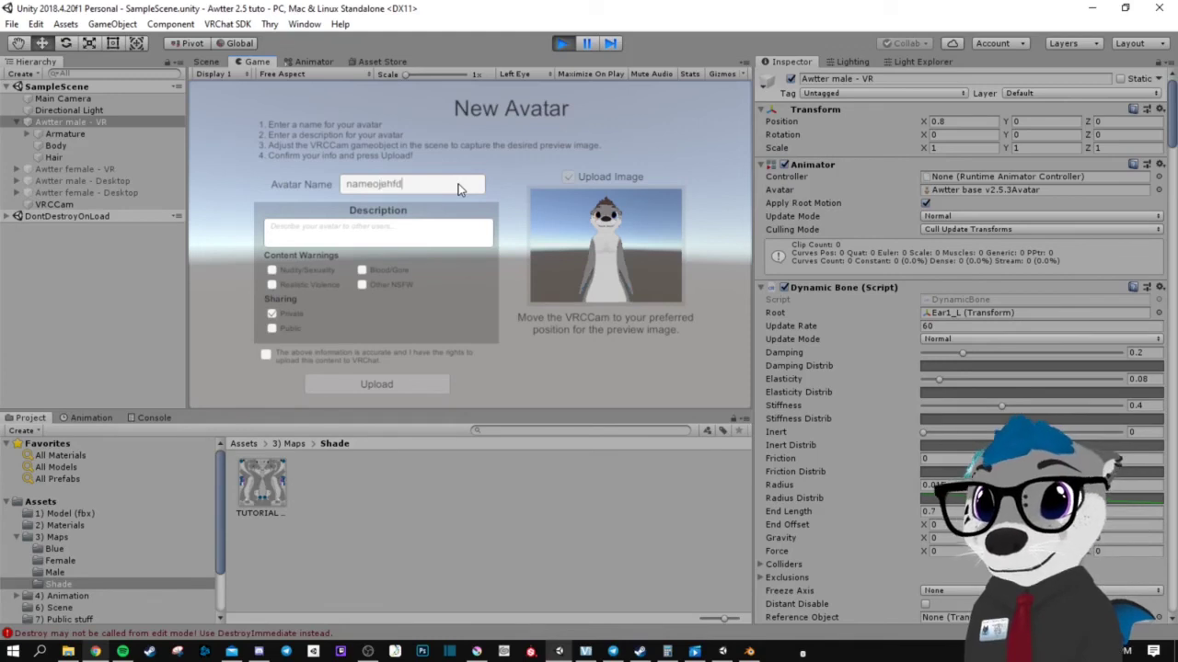
{"action": "left_click", "coordinate": [265, 356]}
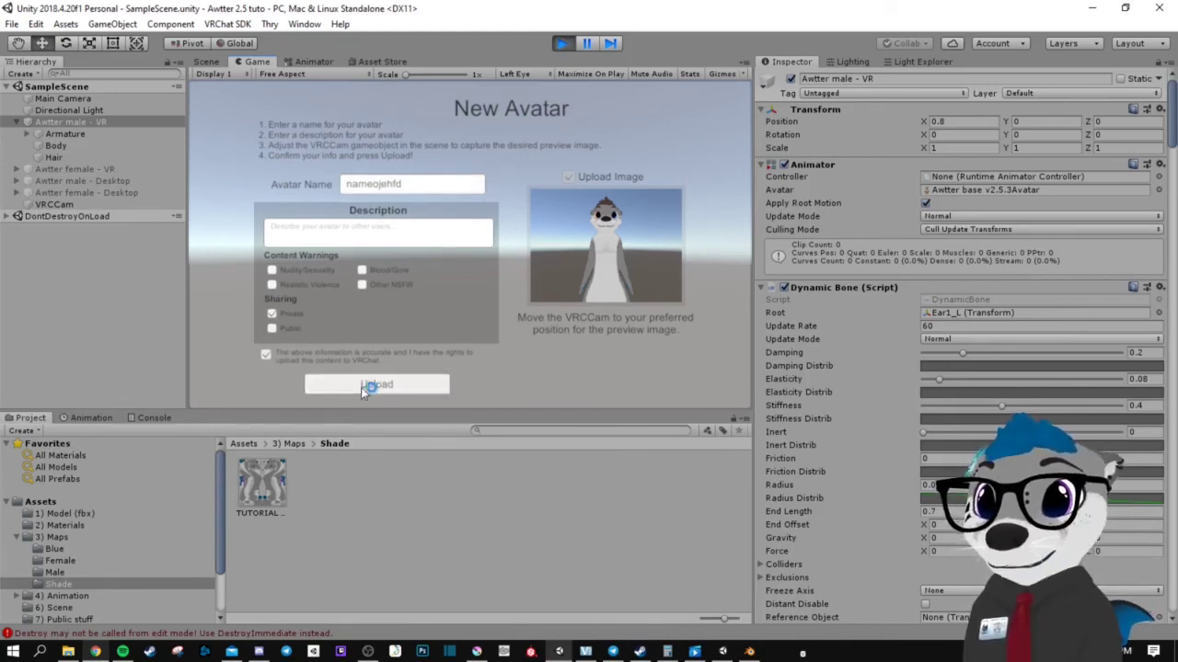